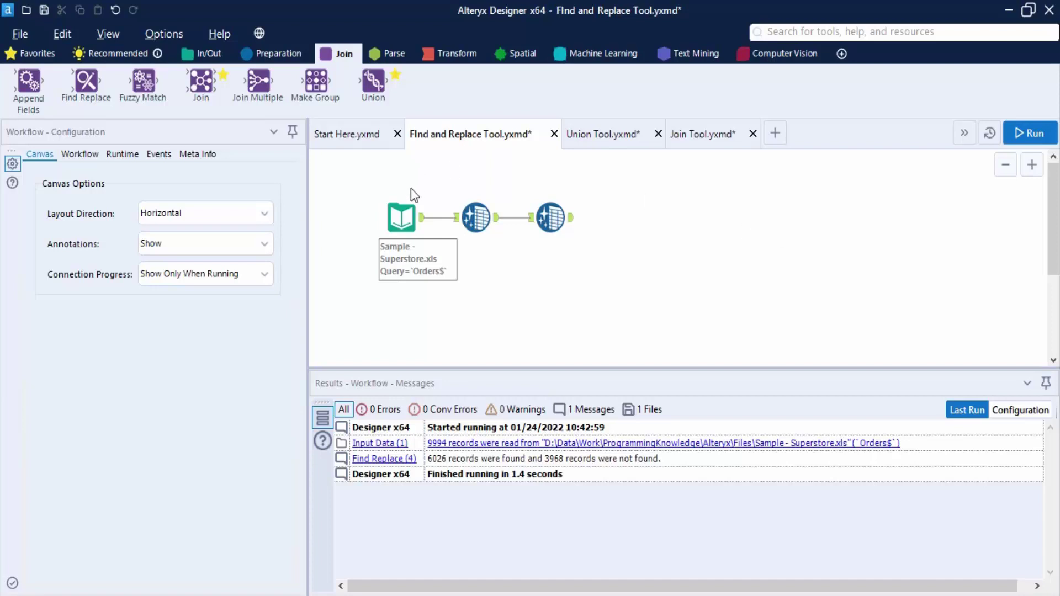
Drop a Find Replace tool from the Join palette beside the Superstore Orders input chain.
drag(364, 177, 575, 266)
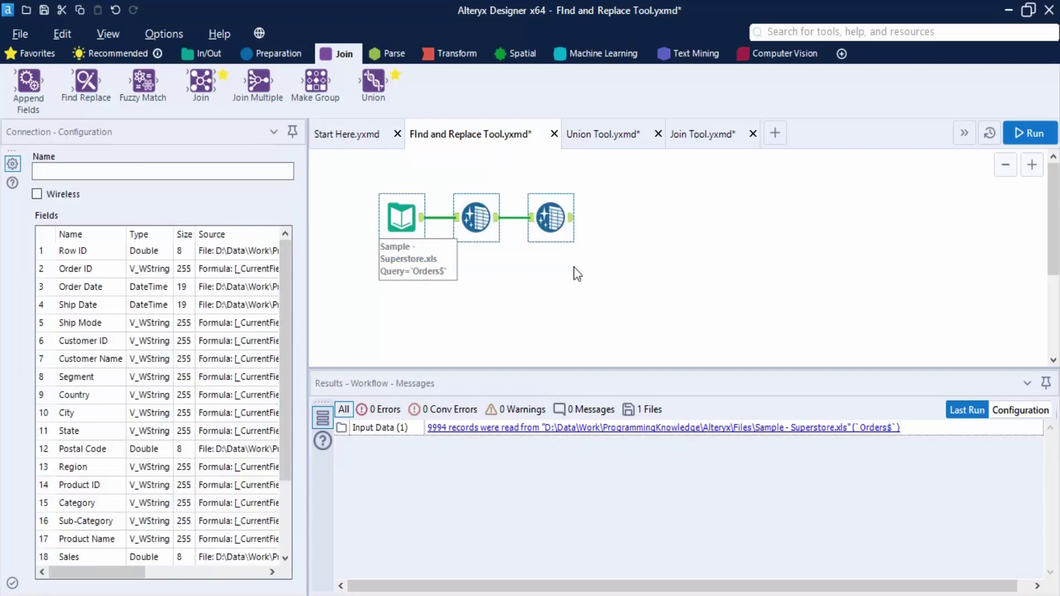
click(388, 226)
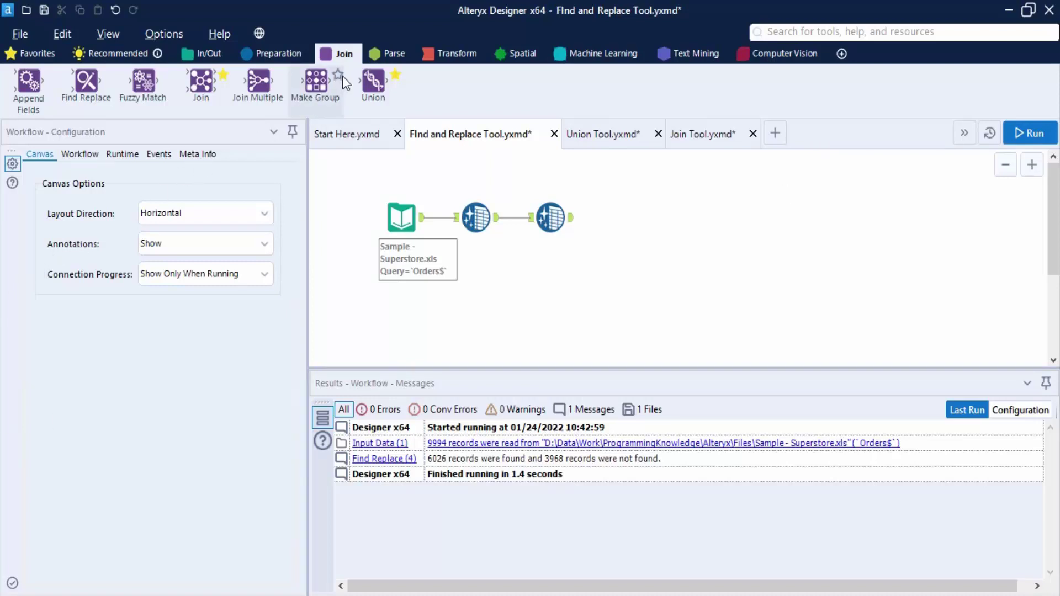
drag(86, 82, 672, 217)
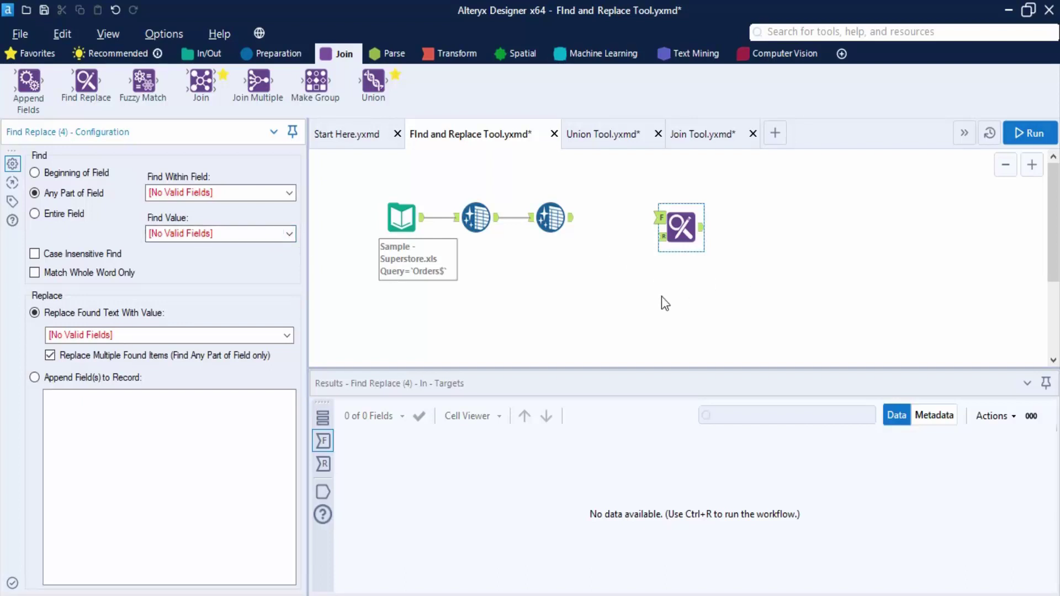
Run the workflow and connect the cleansed Superstore output to Find Replace's R input.
click(642, 297)
key(ctrl+r)
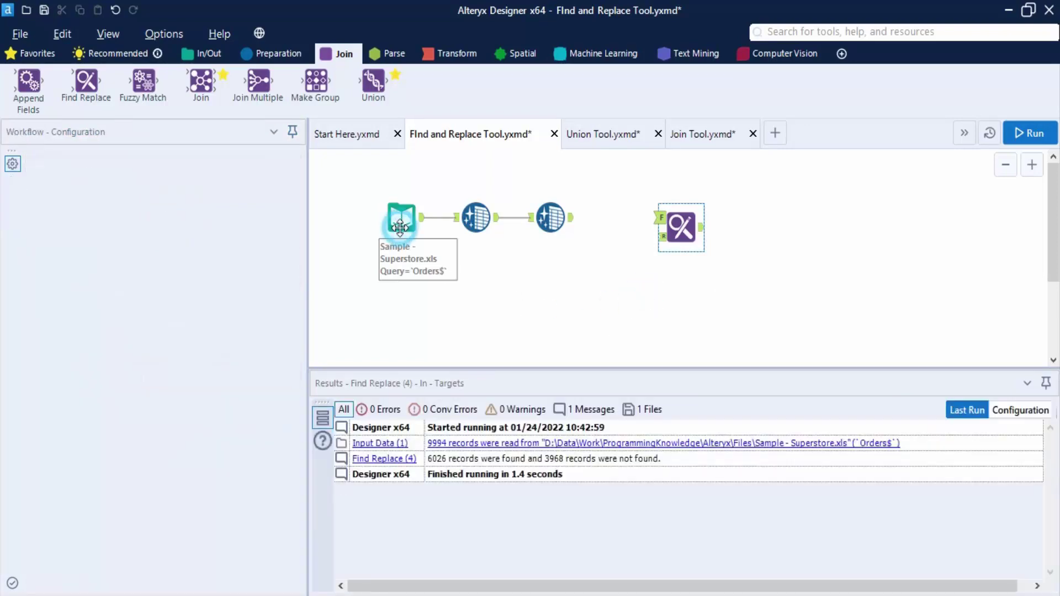
click(400, 226)
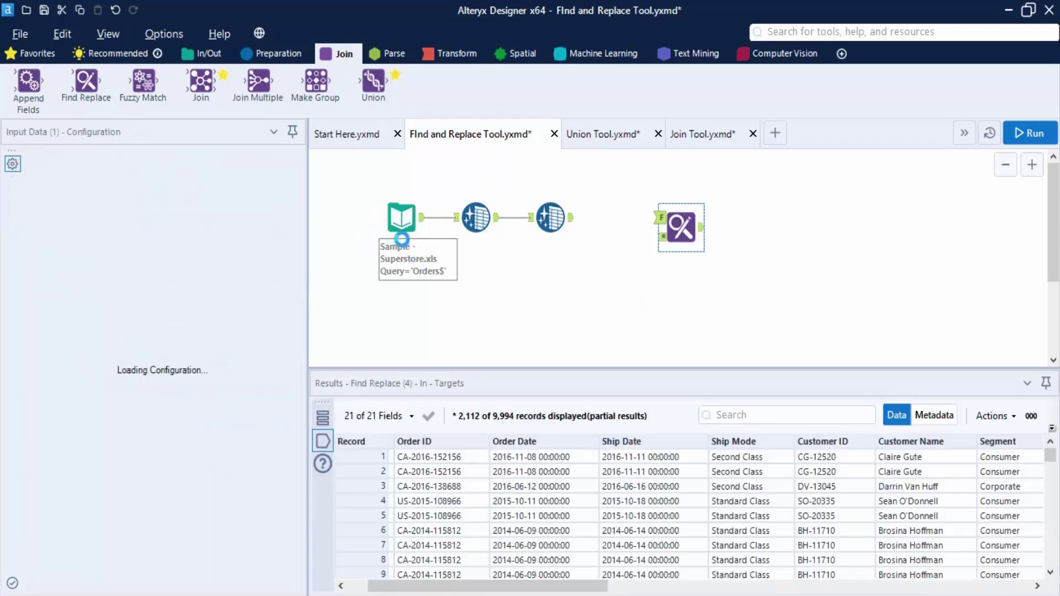
drag(570, 217, 662, 238)
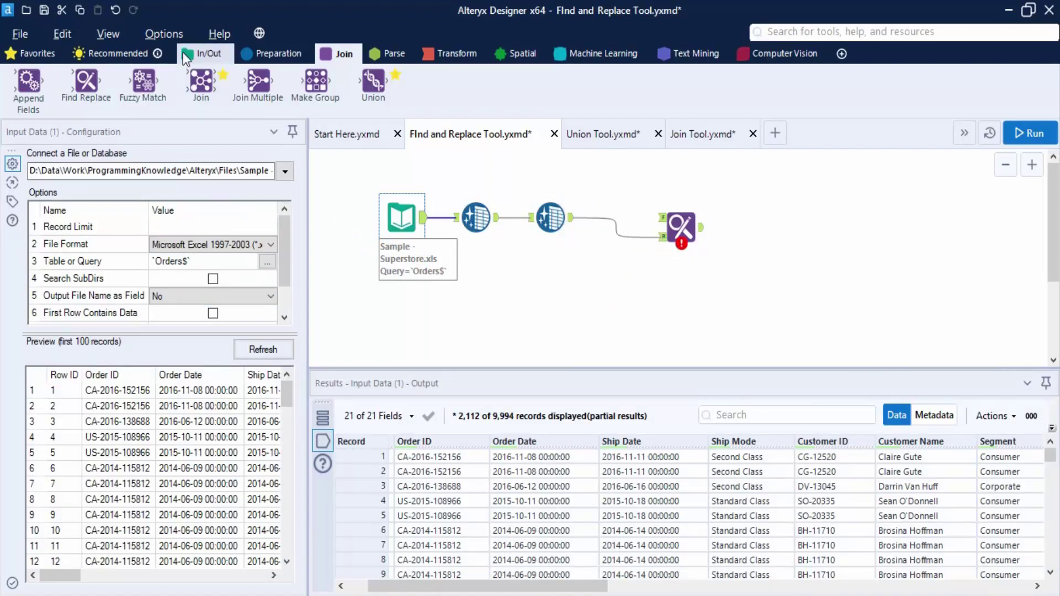
Add a second Input Data tool and position it above the lowered Superstore chain.
click(198, 60)
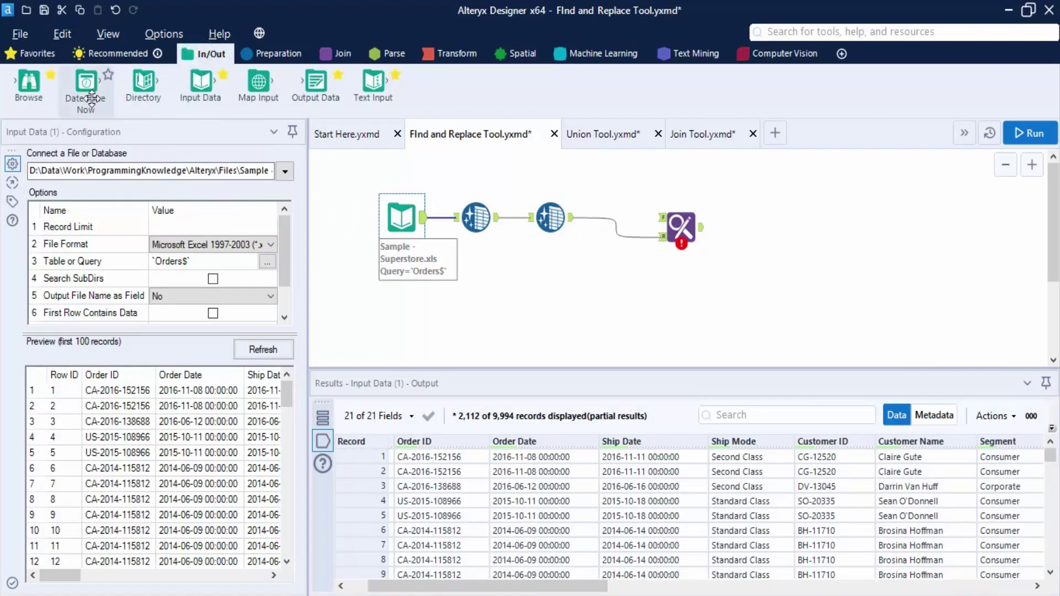
drag(194, 93, 550, 178)
drag(348, 185, 565, 266)
drag(554, 219, 563, 292)
click(667, 279)
key(ctrl+r)
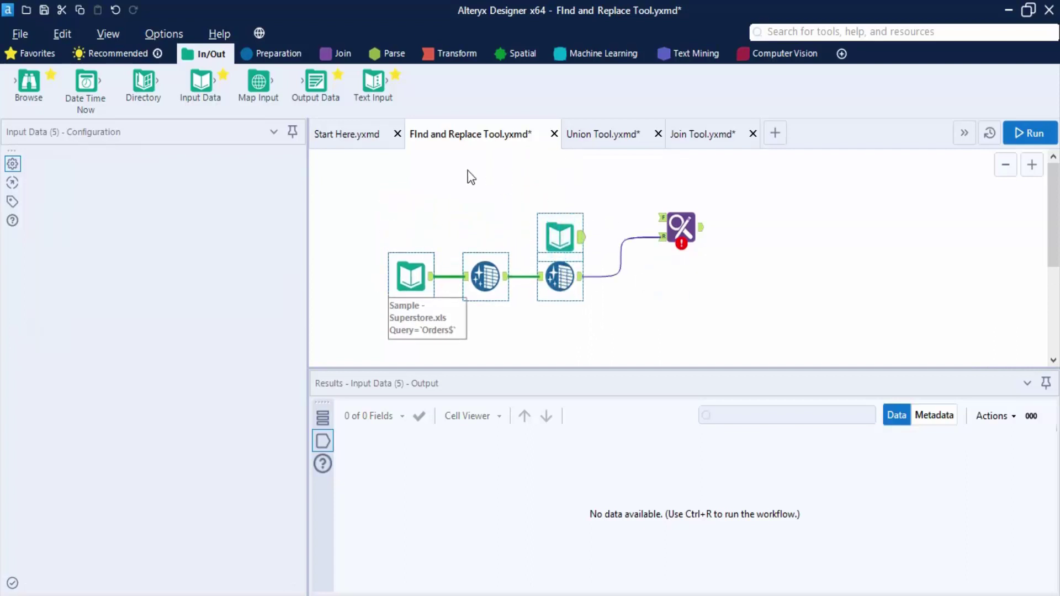
click(473, 184)
drag(549, 235, 541, 186)
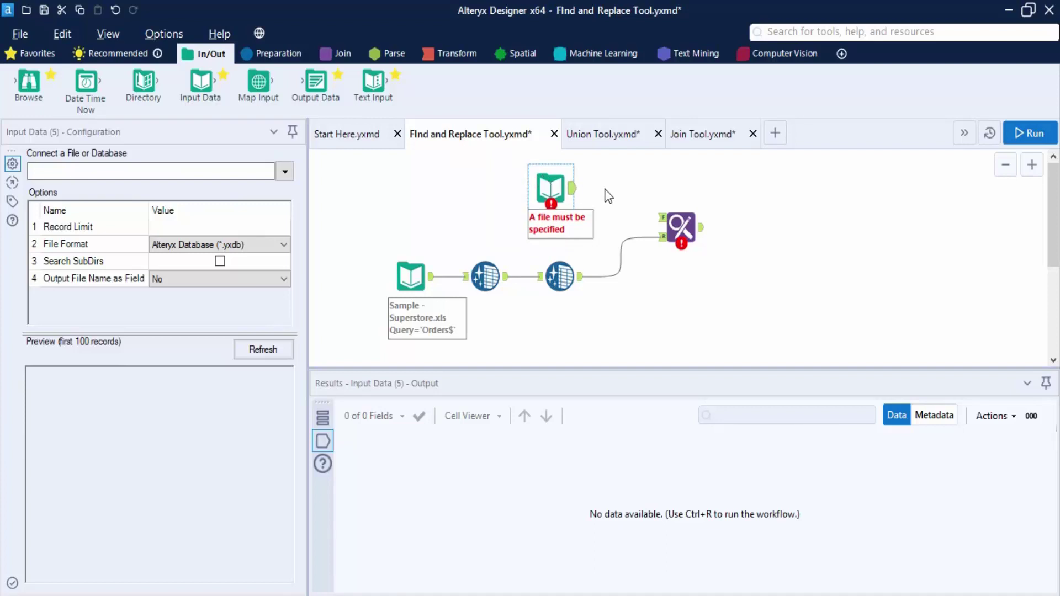
click(525, 181)
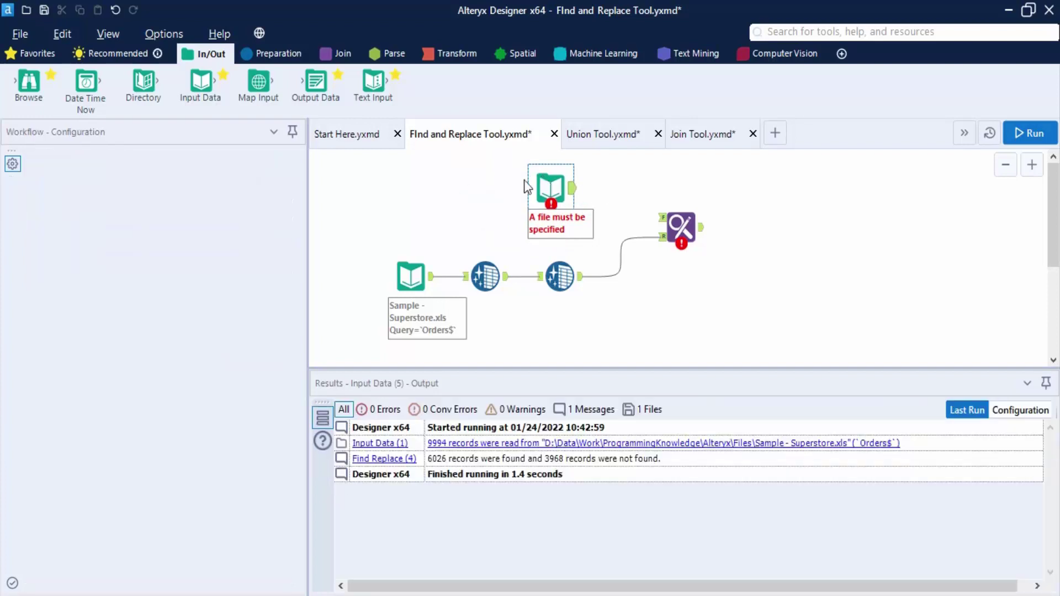
click(548, 187)
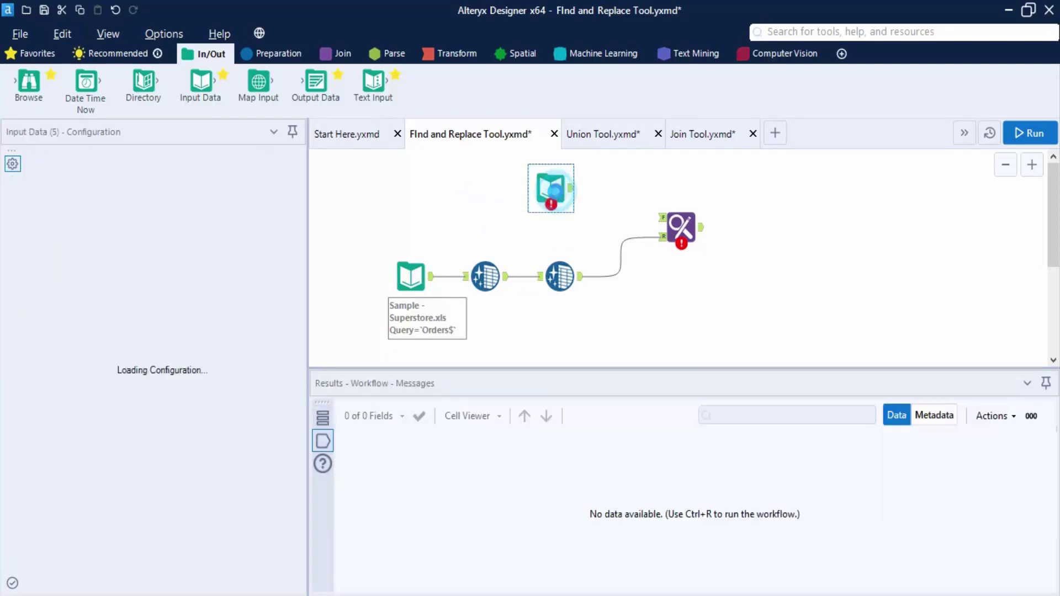
Load the Consumer sheet of Output Excel.xlsx and wire it to Find Replace's F anchor.
click(284, 172)
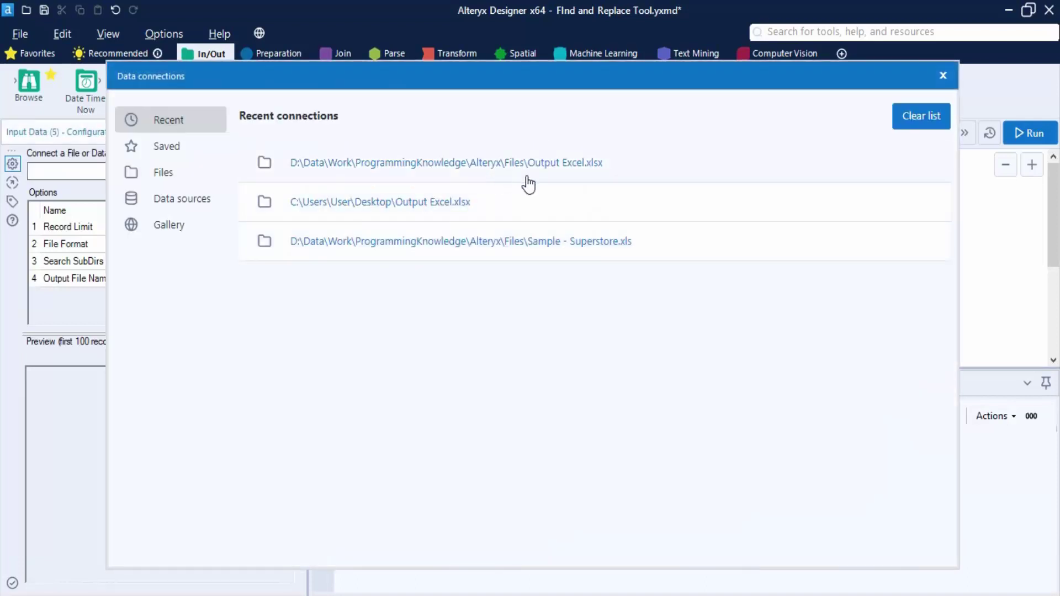
click(464, 203)
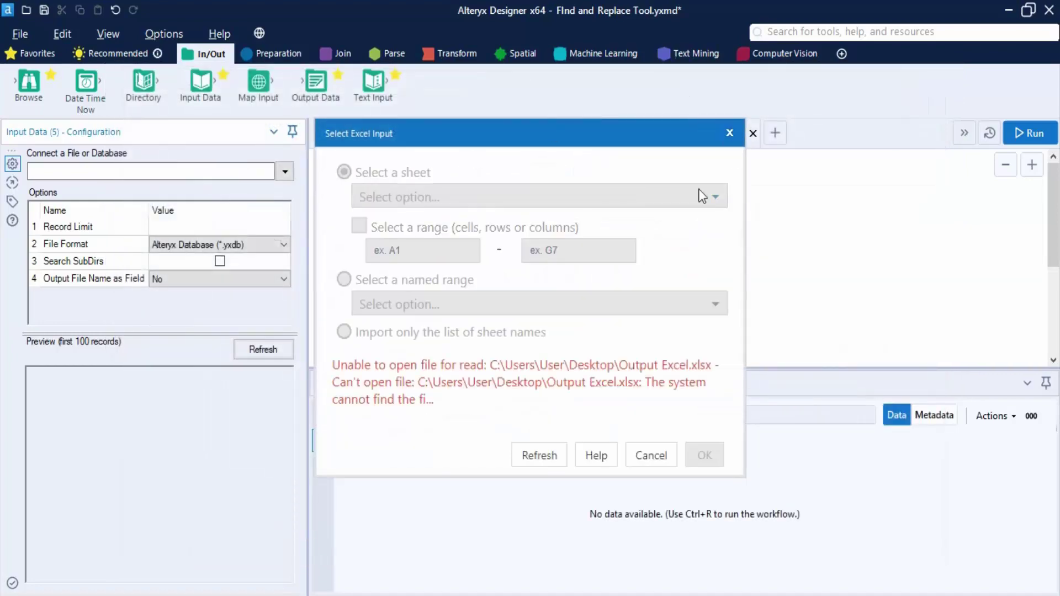
click(729, 133)
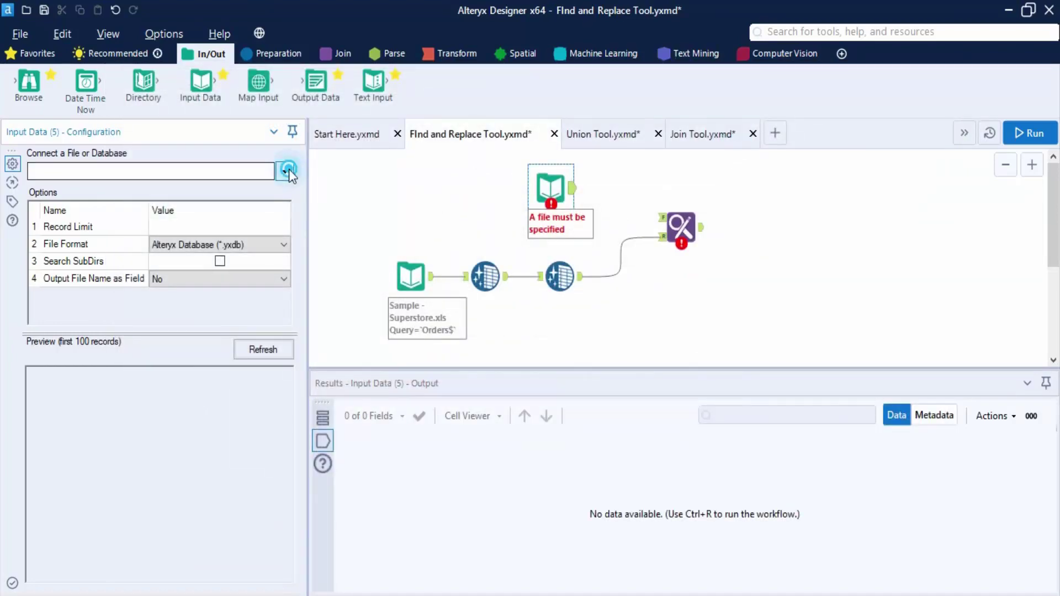
click(285, 171)
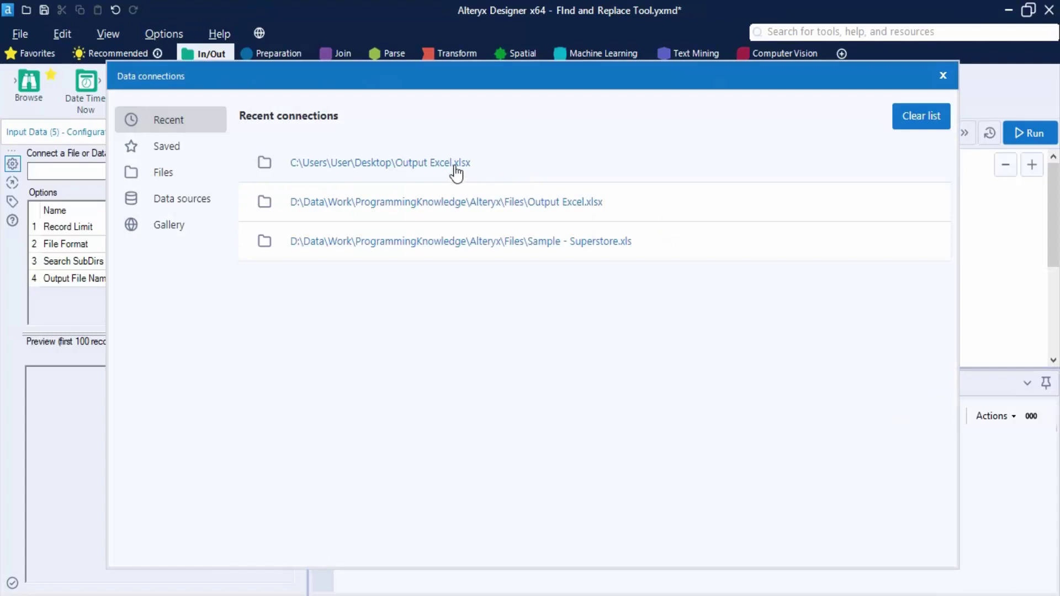
click(466, 203)
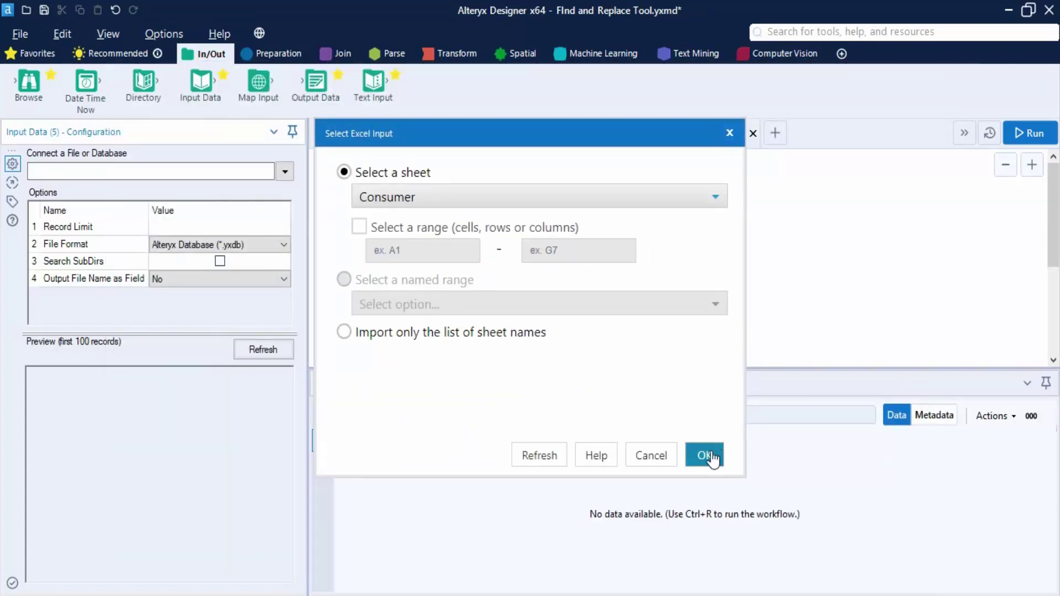
click(704, 455)
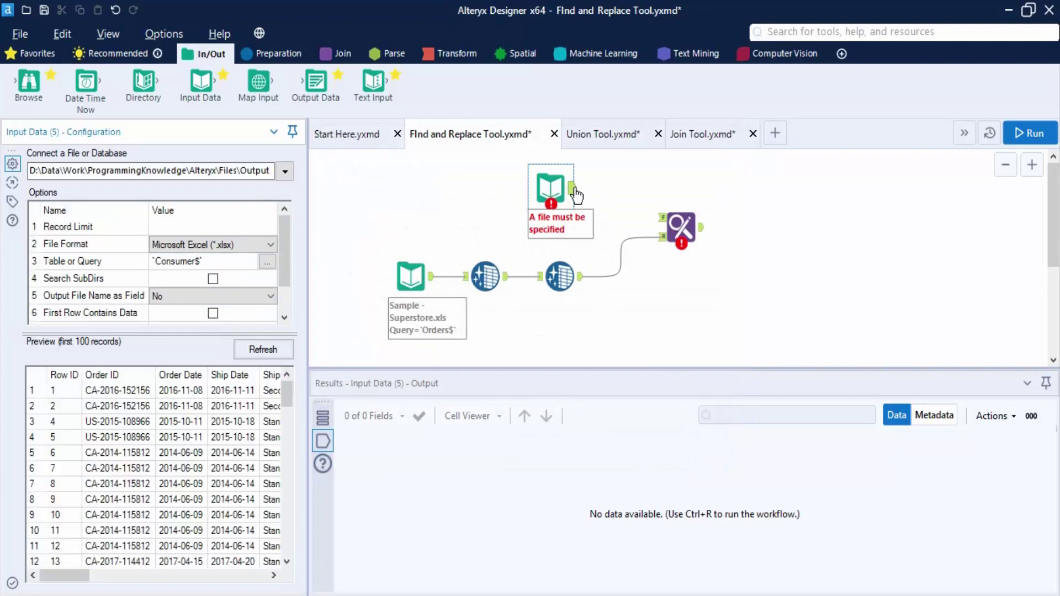
drag(572, 189, 660, 217)
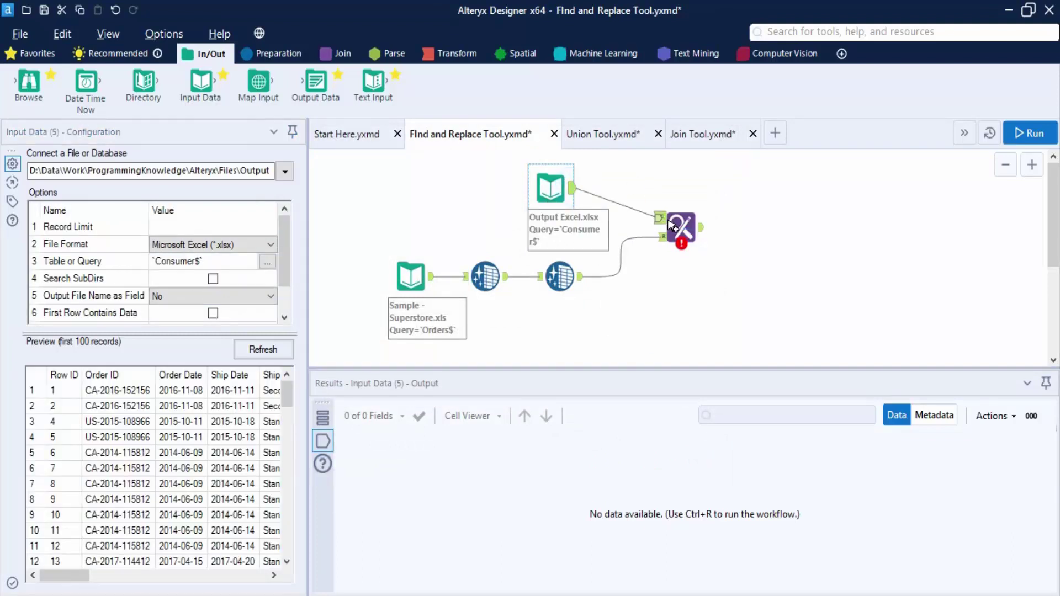
Check the Find Replace and Output Excel input settings, then run the workflow.
click(671, 239)
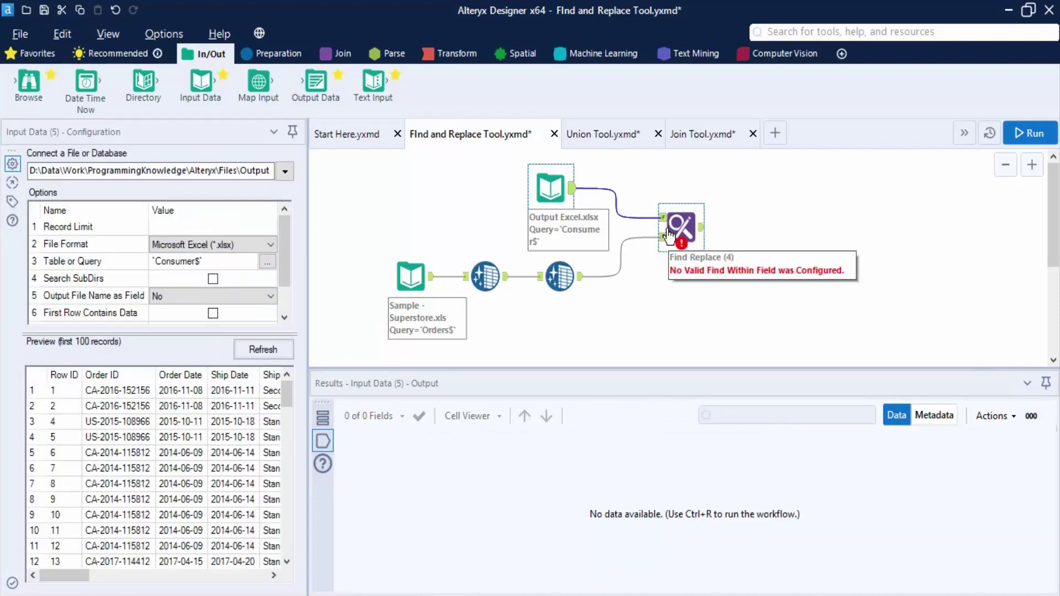
click(681, 226)
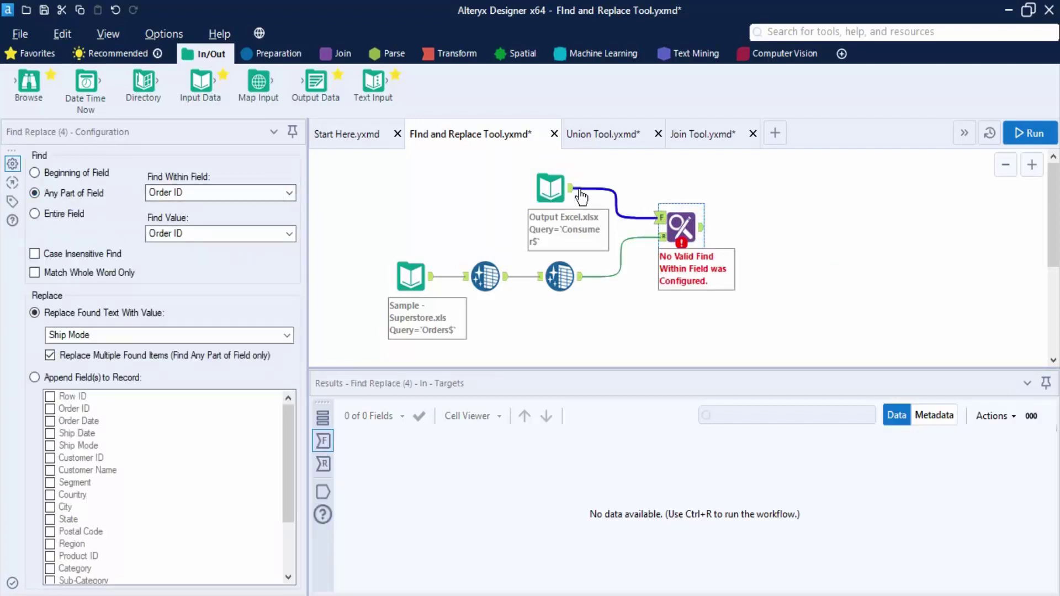
click(558, 189)
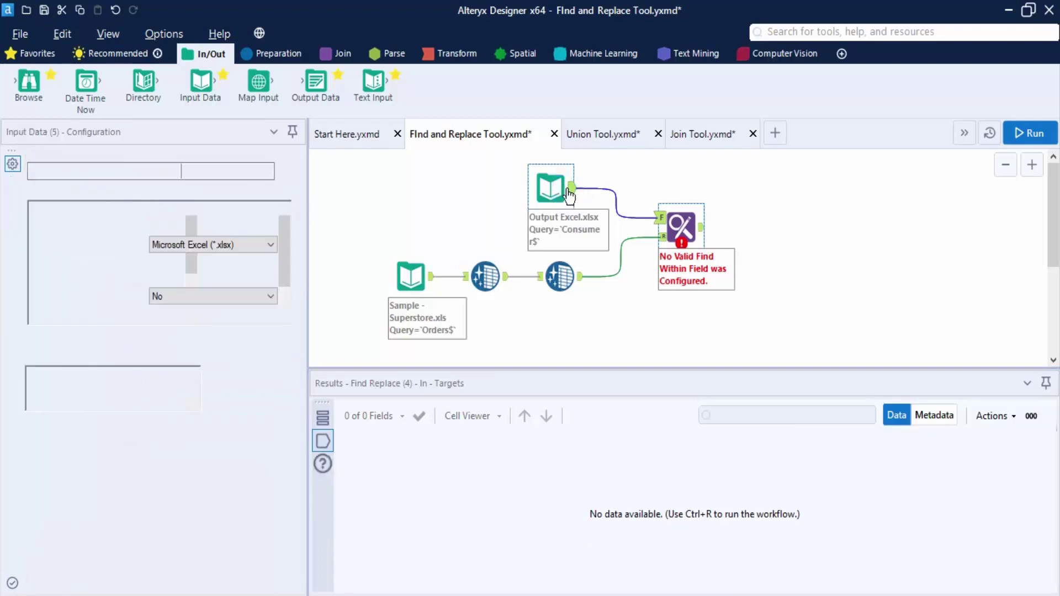
click(323, 442)
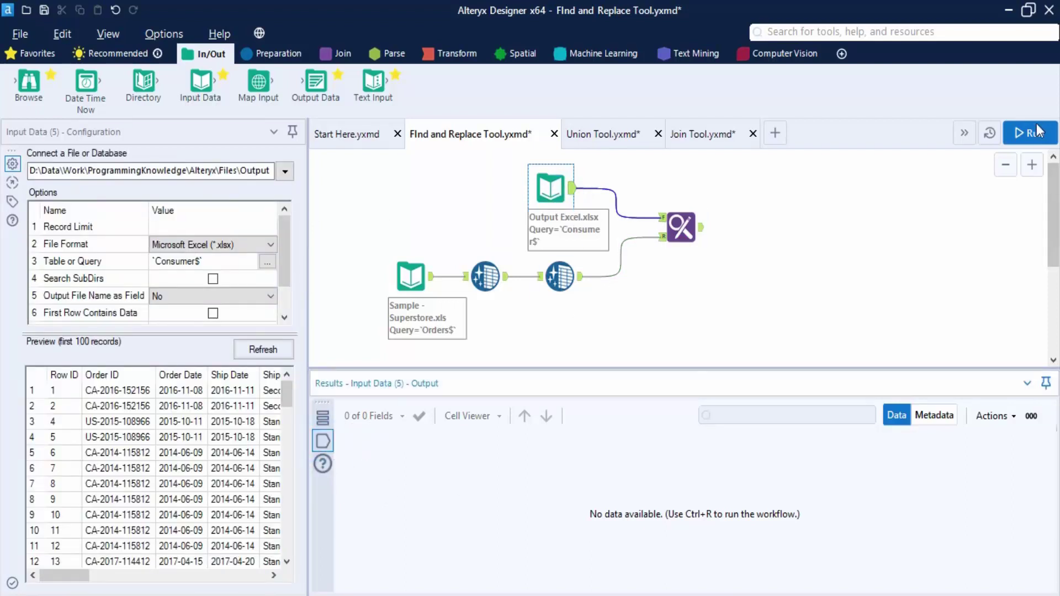
mouse_move(66, 575)
mouse_down()
mouse_move(213, 575)
mouse_move(232, 588)
mouse_move(193, 588)
mouse_move(204, 589)
mouse_up()
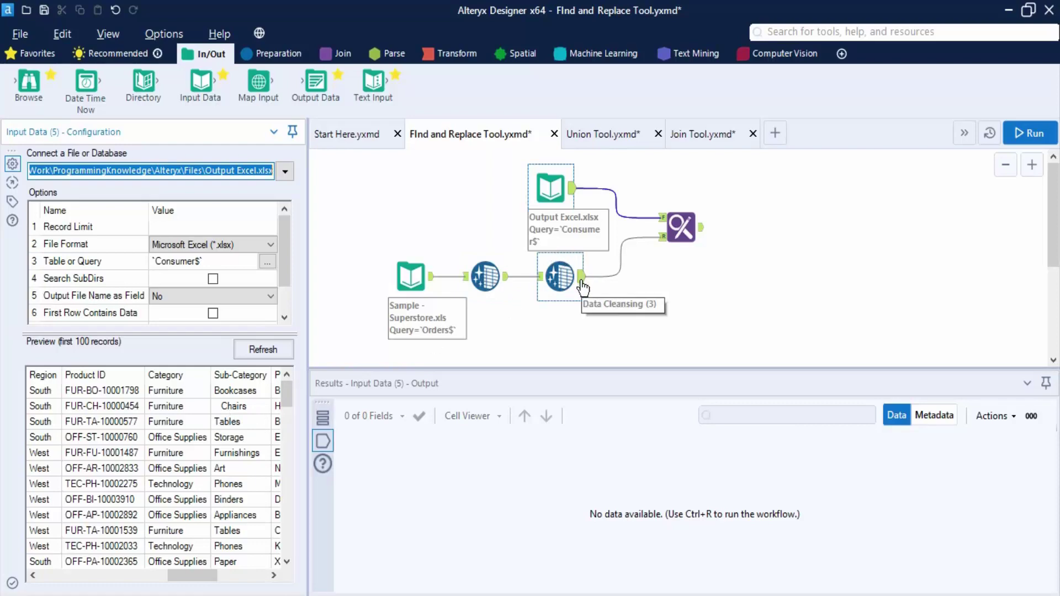
Review the second Data Cleansing output: 21 fields and 9,994 records.
click(578, 279)
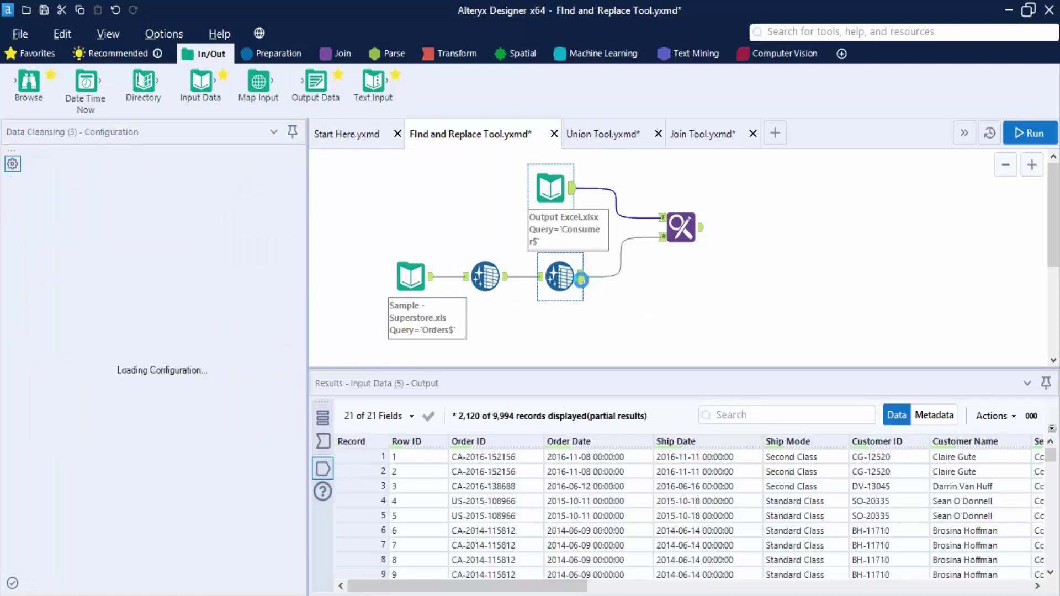
drag(577, 590, 821, 490)
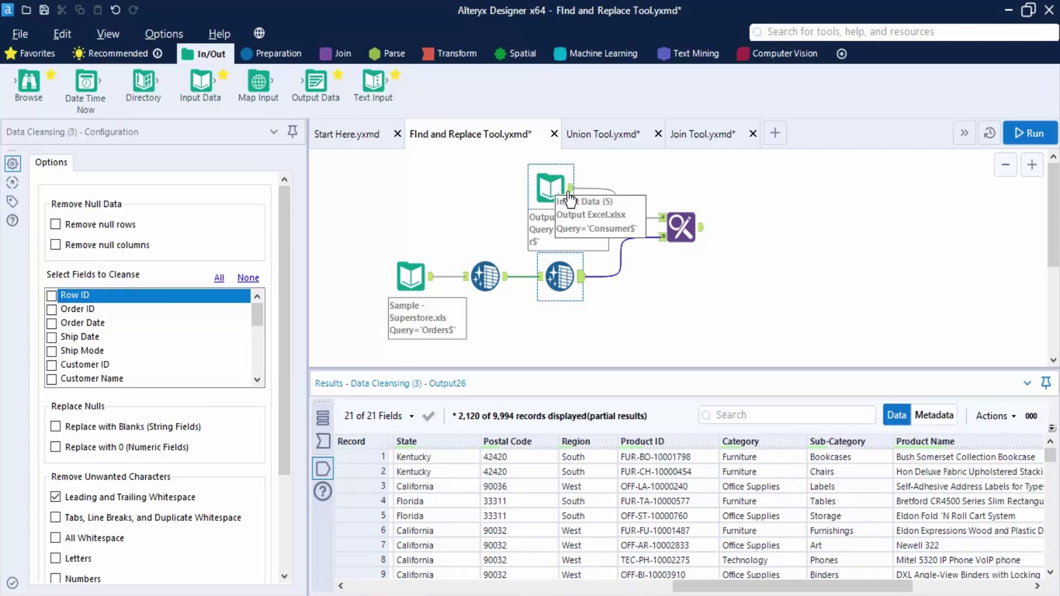
click(737, 264)
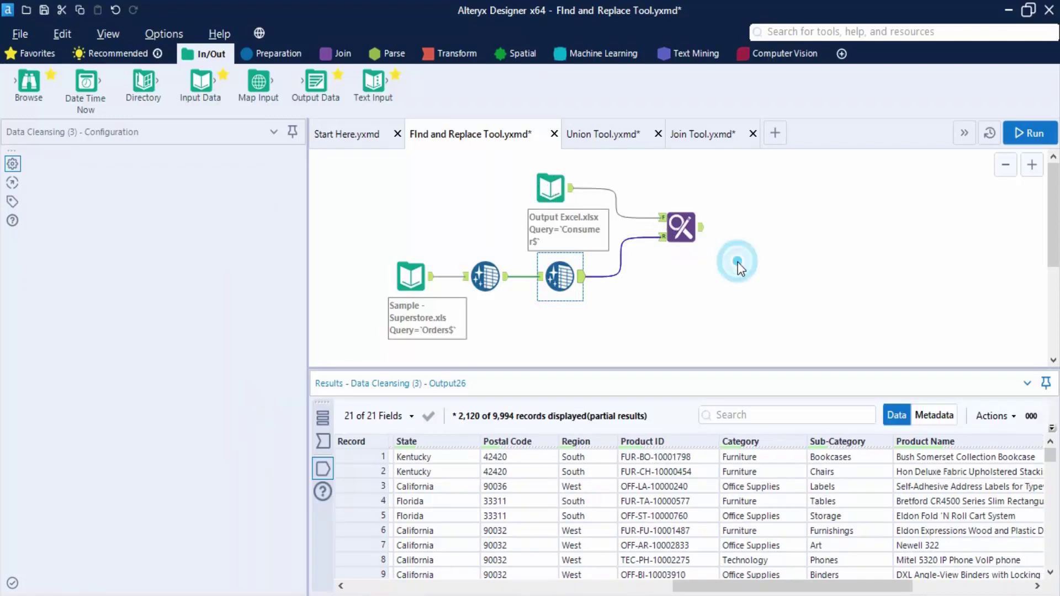
Match the entire Sub-Category field against Sub-Category find values, replacing with Ship Mode, and run.
click(684, 231)
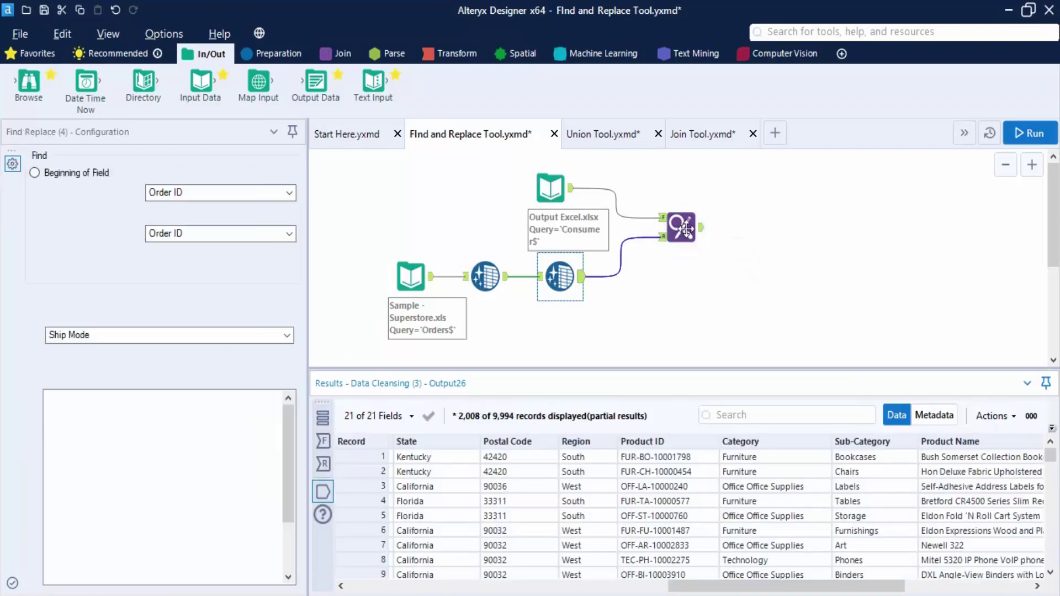
click(53, 215)
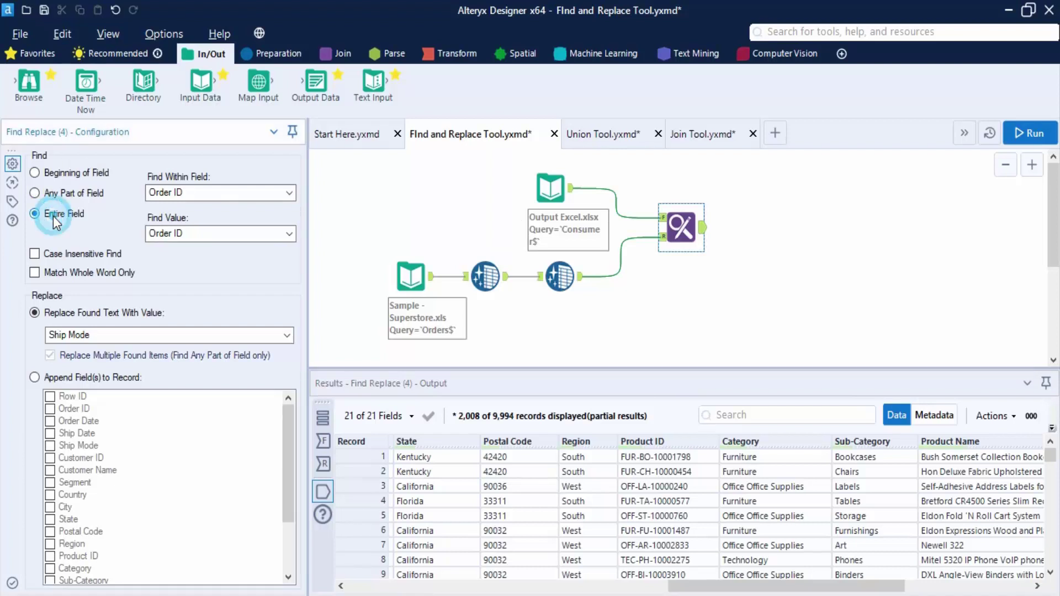
click(211, 196)
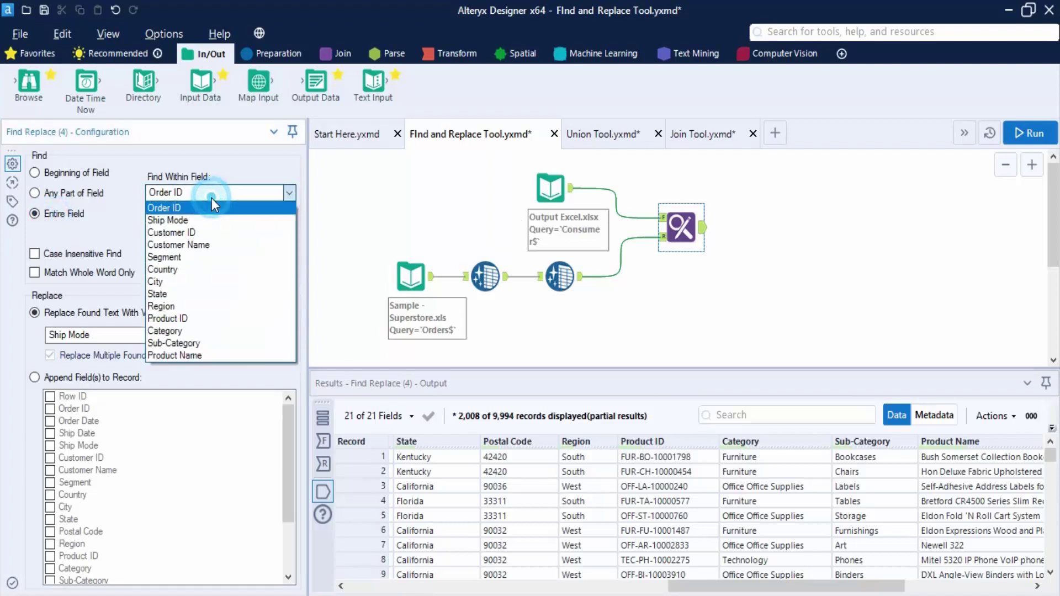
click(187, 339)
click(178, 237)
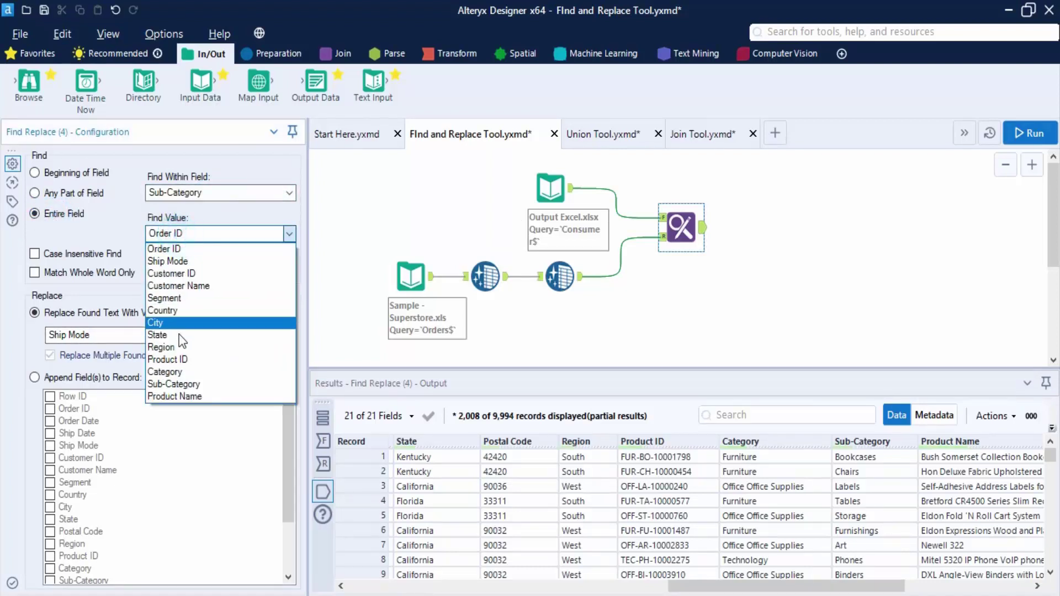
click(180, 383)
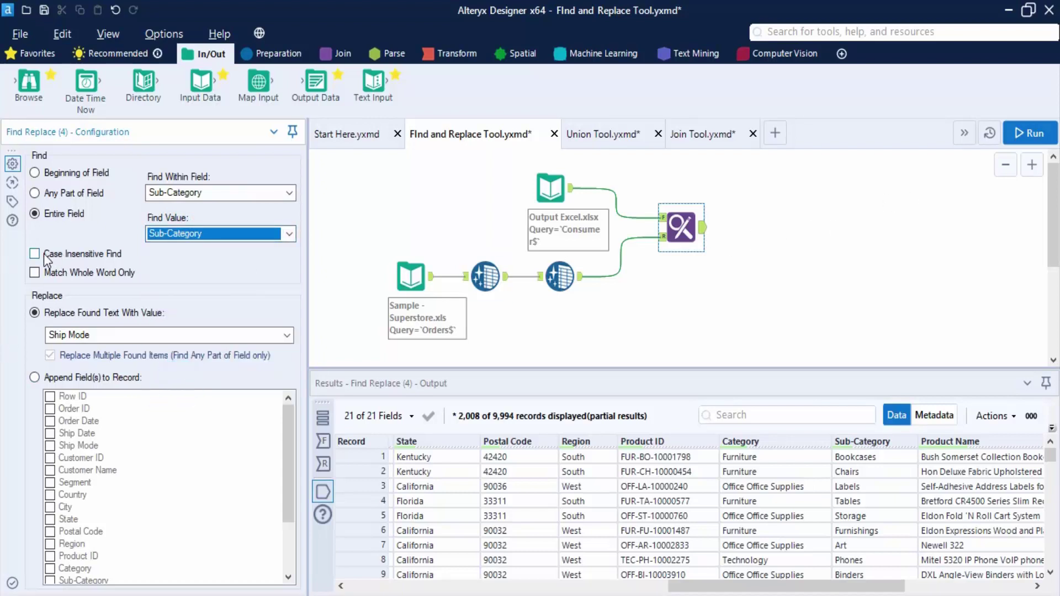
click(1028, 133)
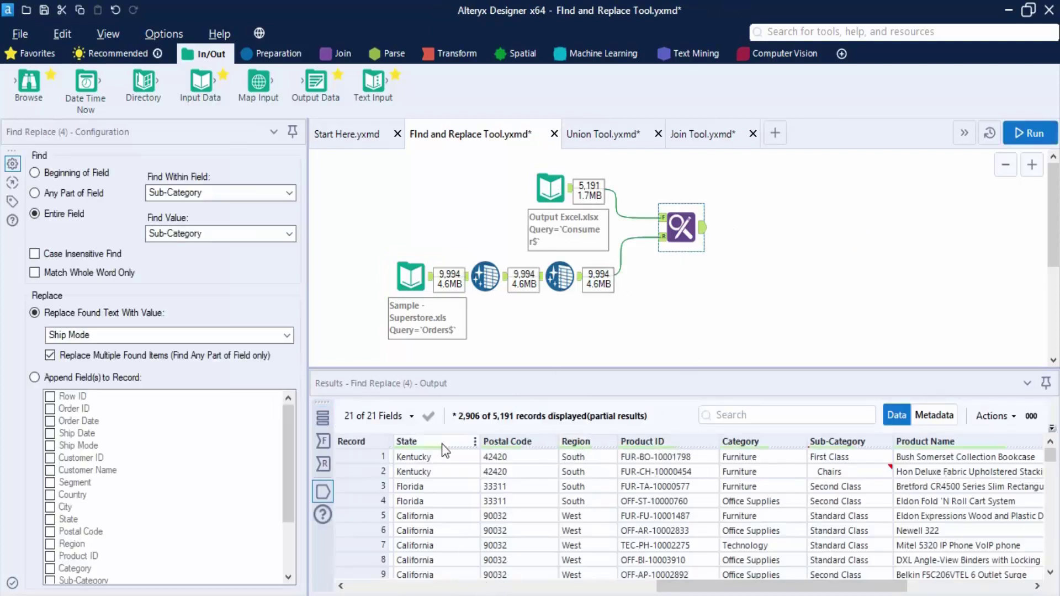
click(323, 440)
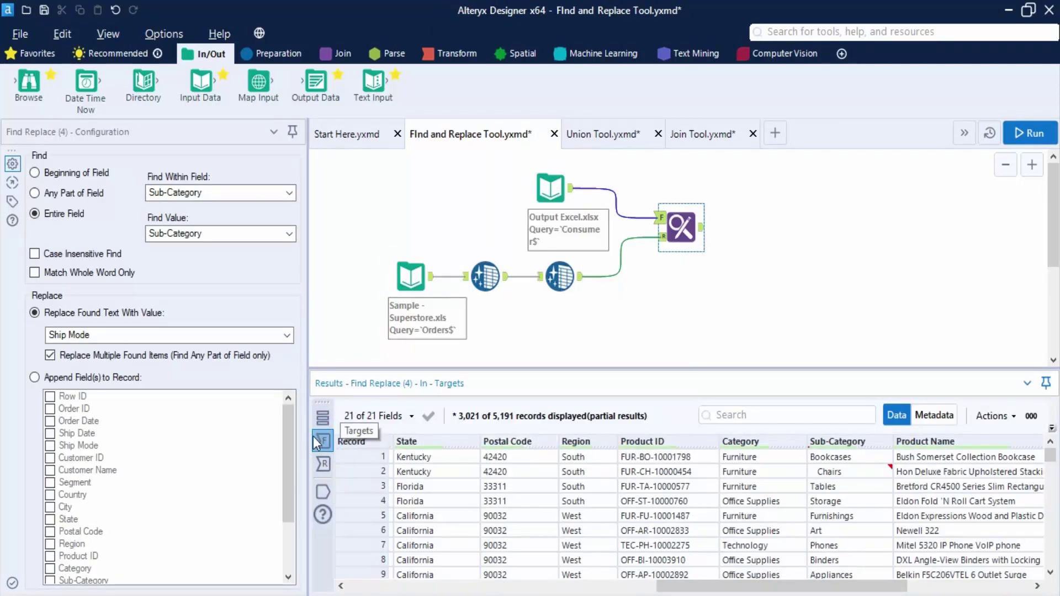
click(324, 464)
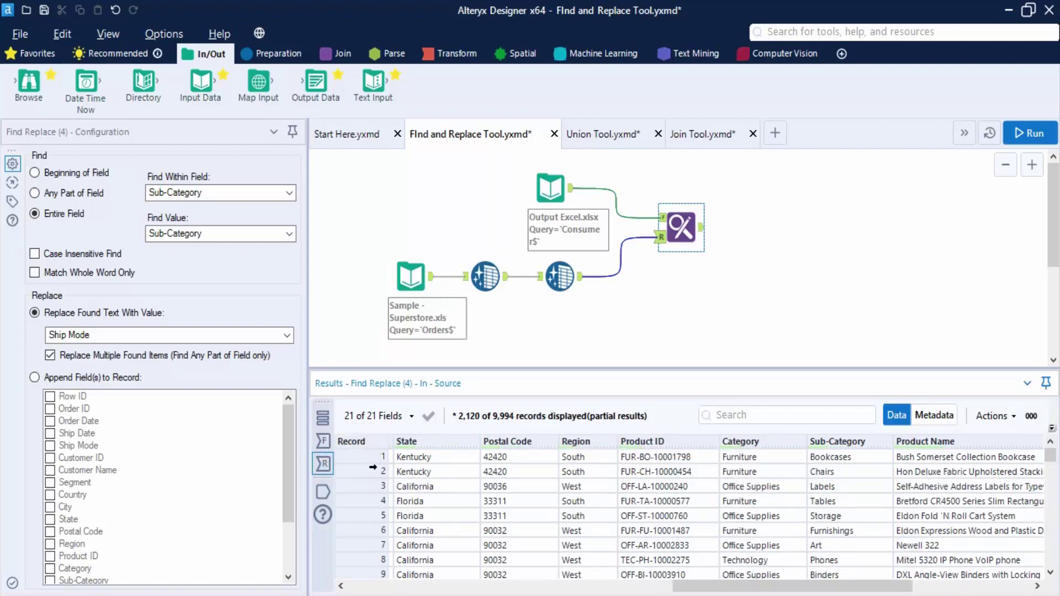
click(701, 227)
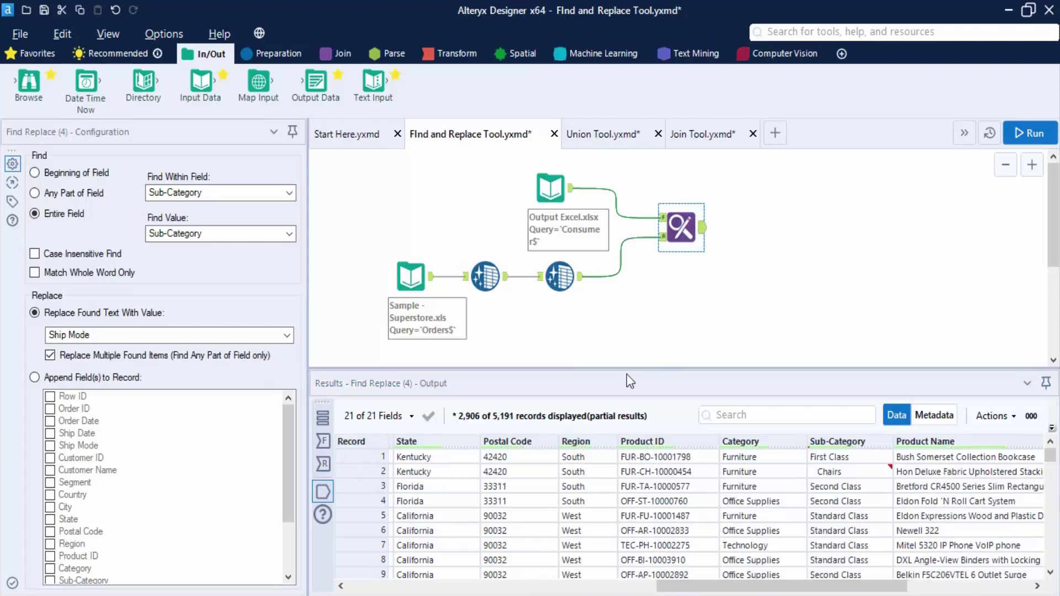
mouse_move(499, 419)
drag(839, 585, 589, 564)
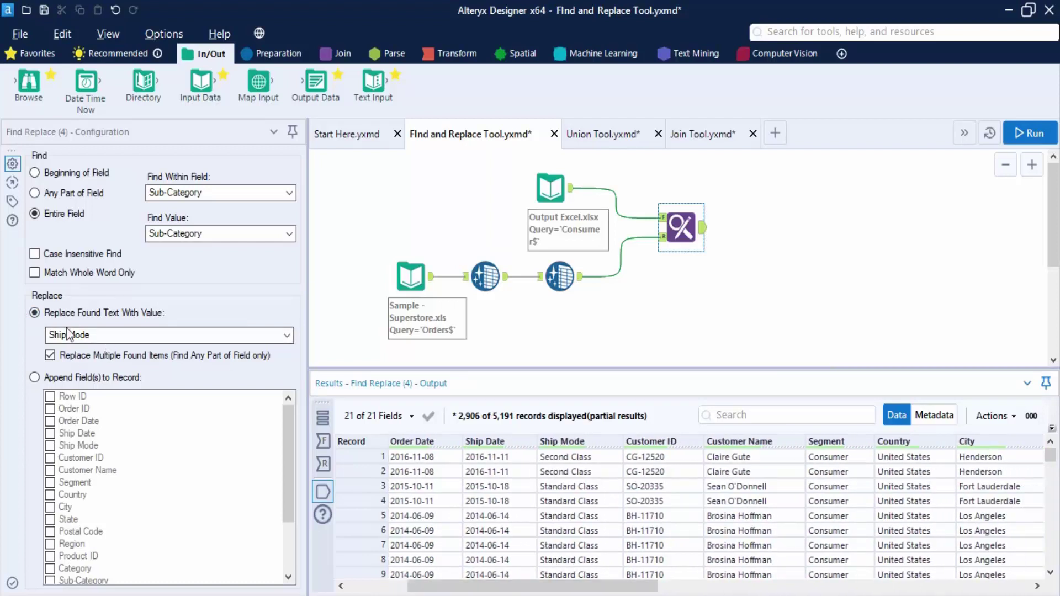
Switch the replacement value from Ship Mode to Sub-Category and rerun the workflow.
click(82, 336)
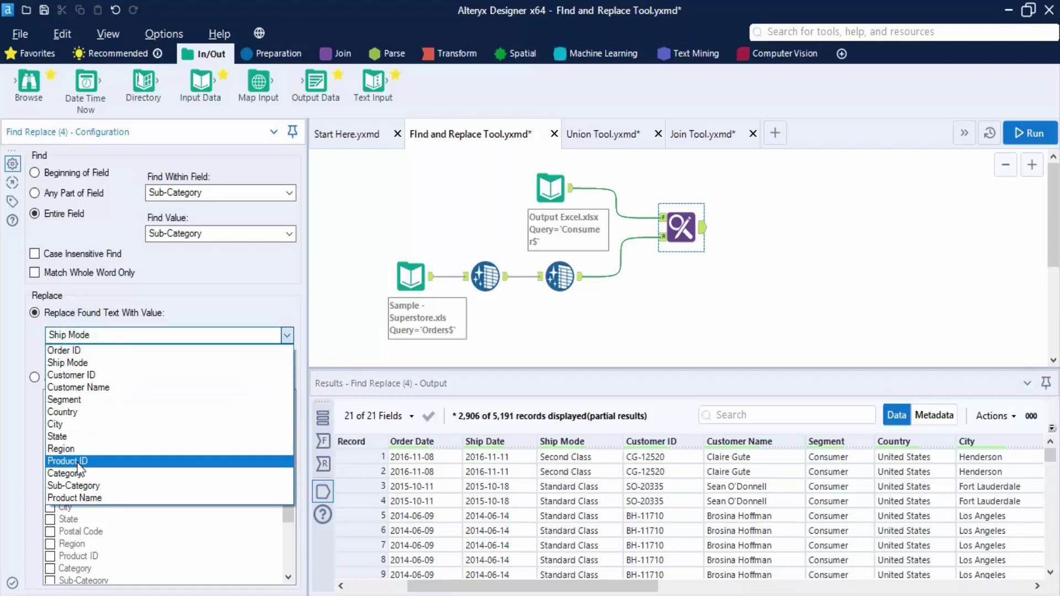
click(77, 485)
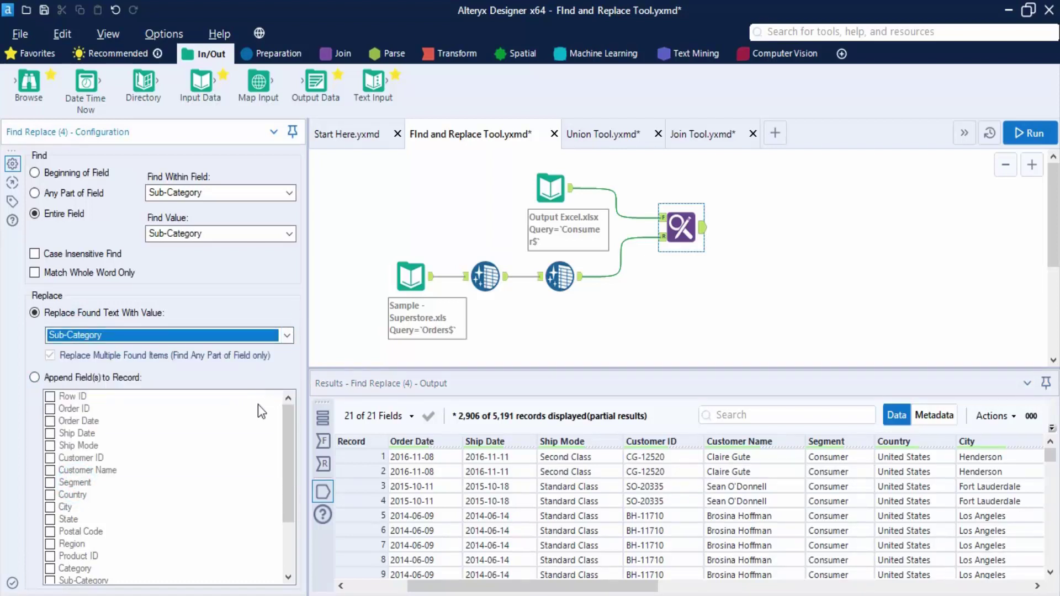
click(1028, 137)
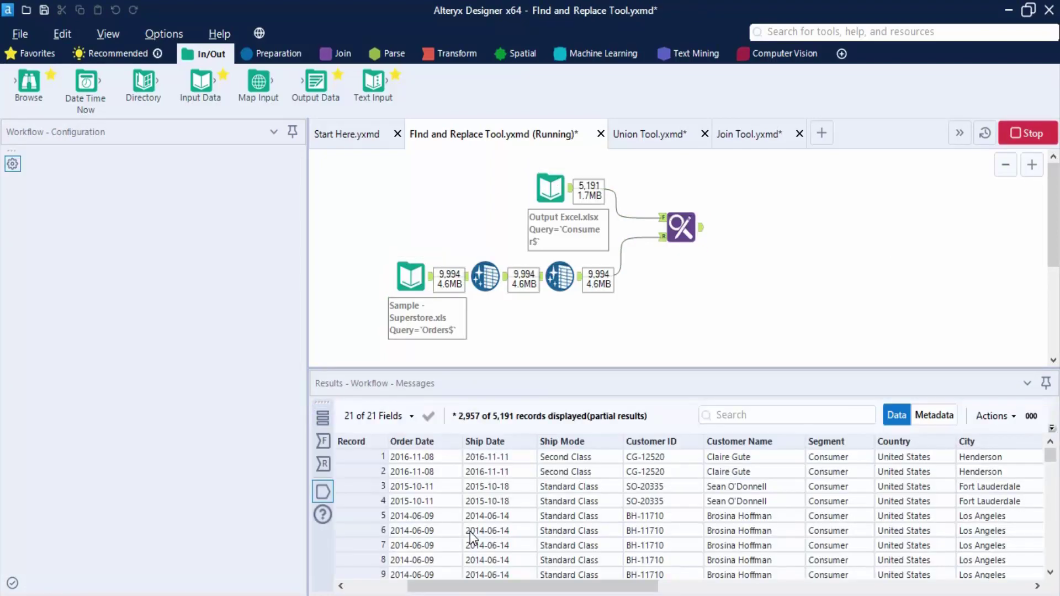
mouse_move(626, 586)
mouse_down()
mouse_move(857, 580)
mouse_move(634, 575)
mouse_up()
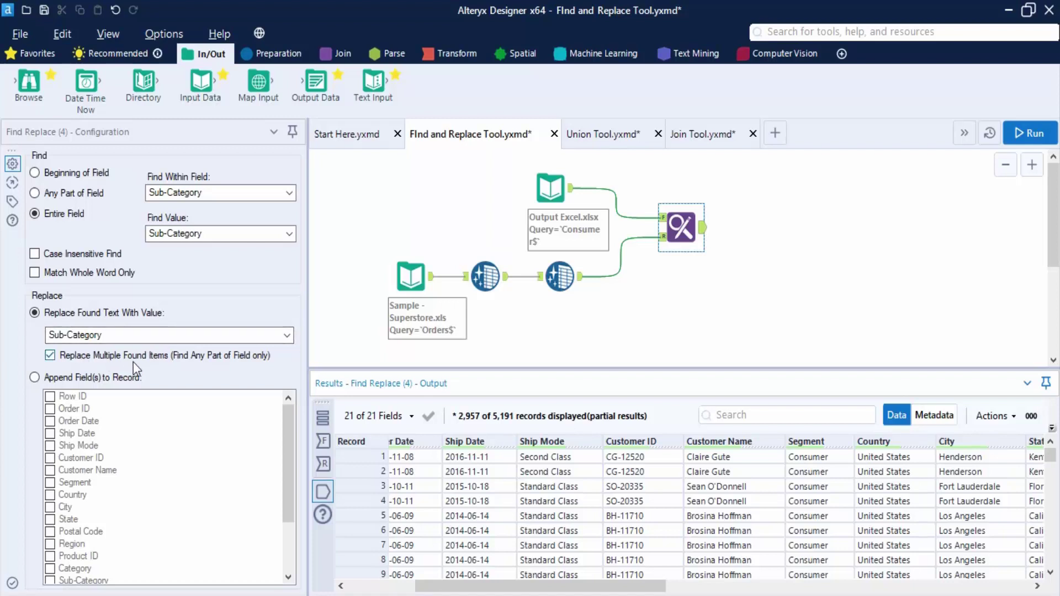
Append the Category and Product Name fields to matched records and rerun the workflow.
click(50, 357)
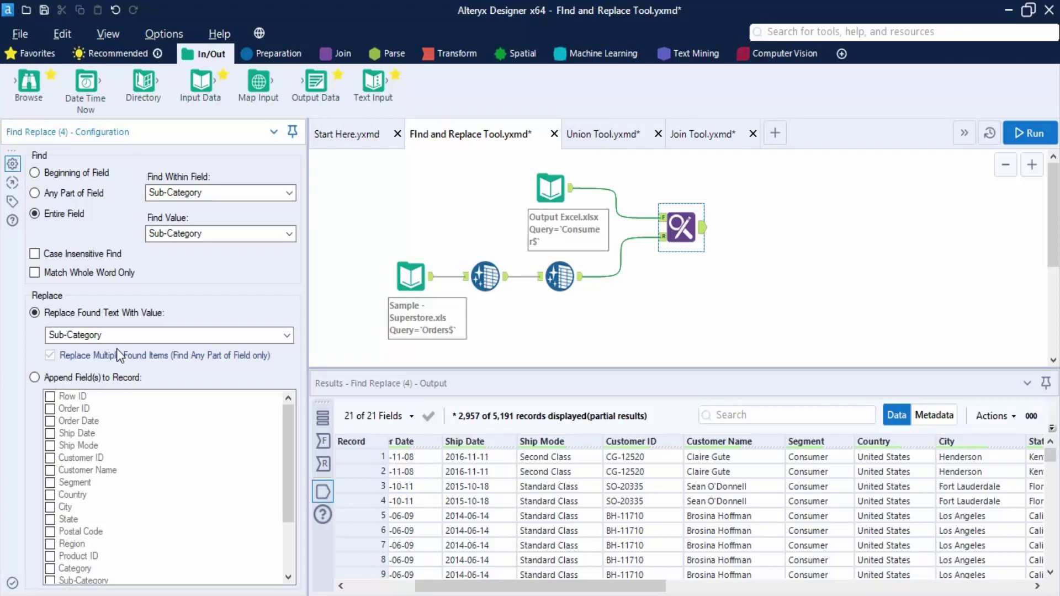
click(35, 378)
scroll(59, 538, down, 2)
click(50, 494)
click(50, 519)
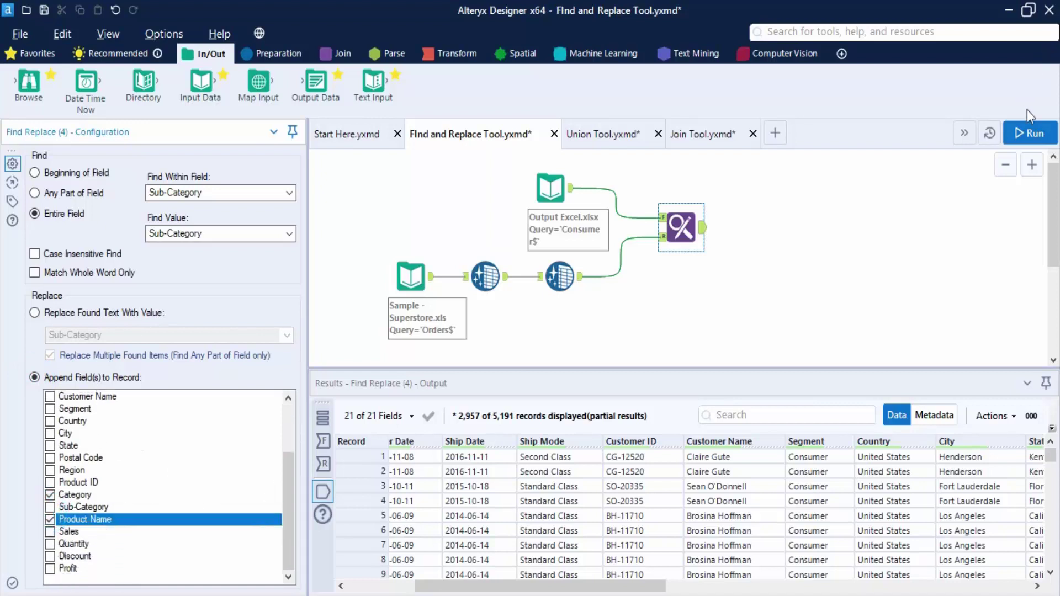
click(1028, 133)
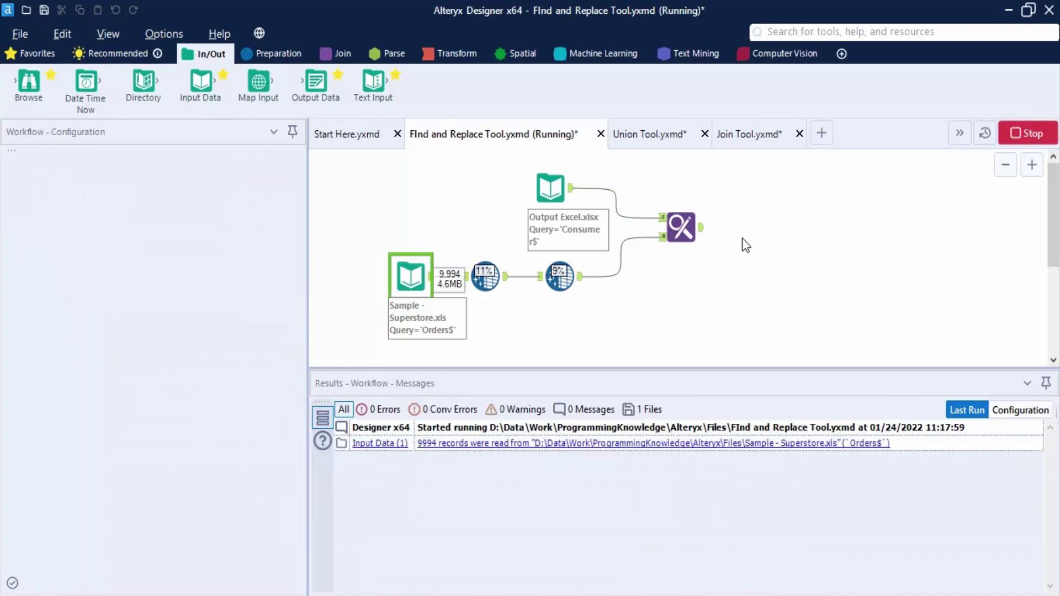
Review the new Category2 and Product Name2 output columns, then switch to the Union Tool workflow.
click(693, 233)
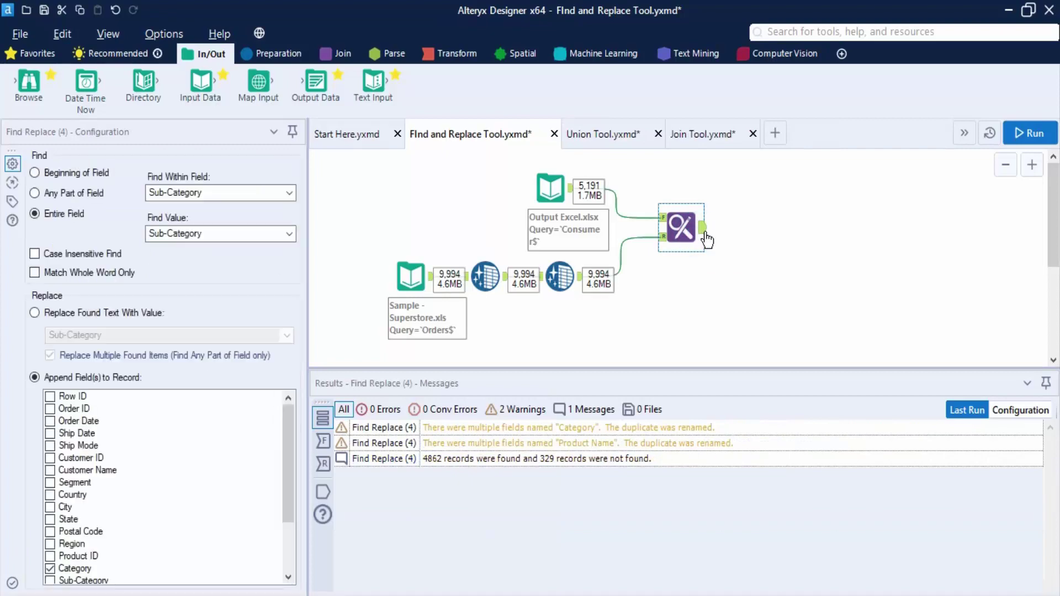
click(703, 228)
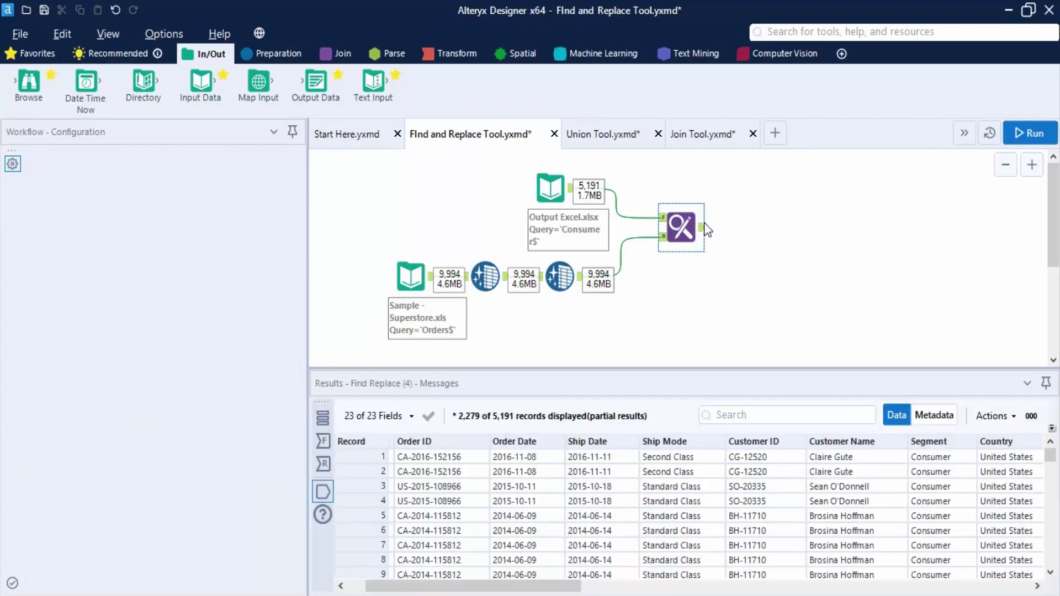
drag(524, 582, 973, 583)
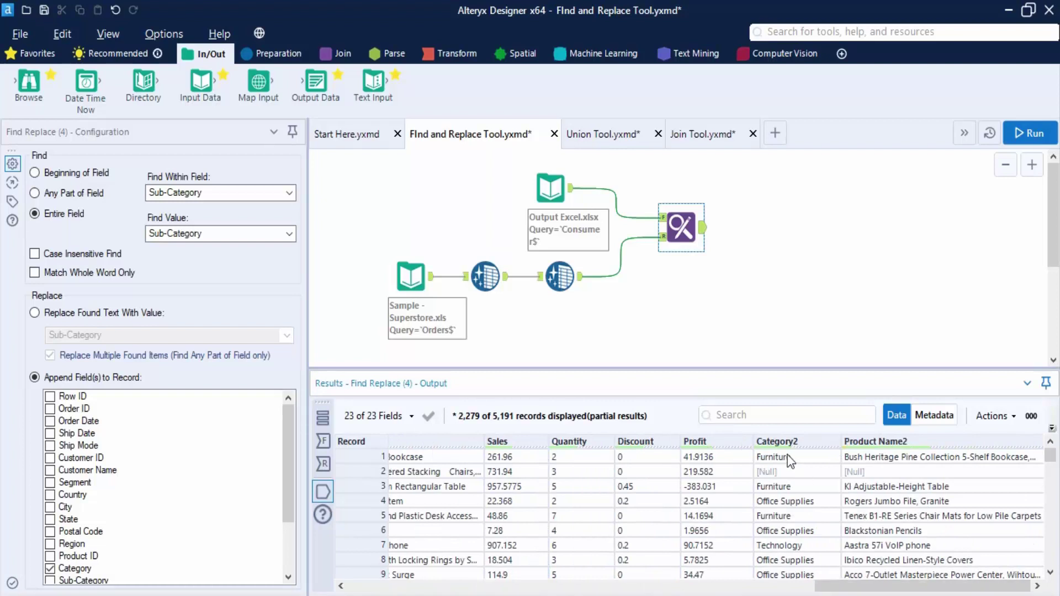
mouse_move(869, 446)
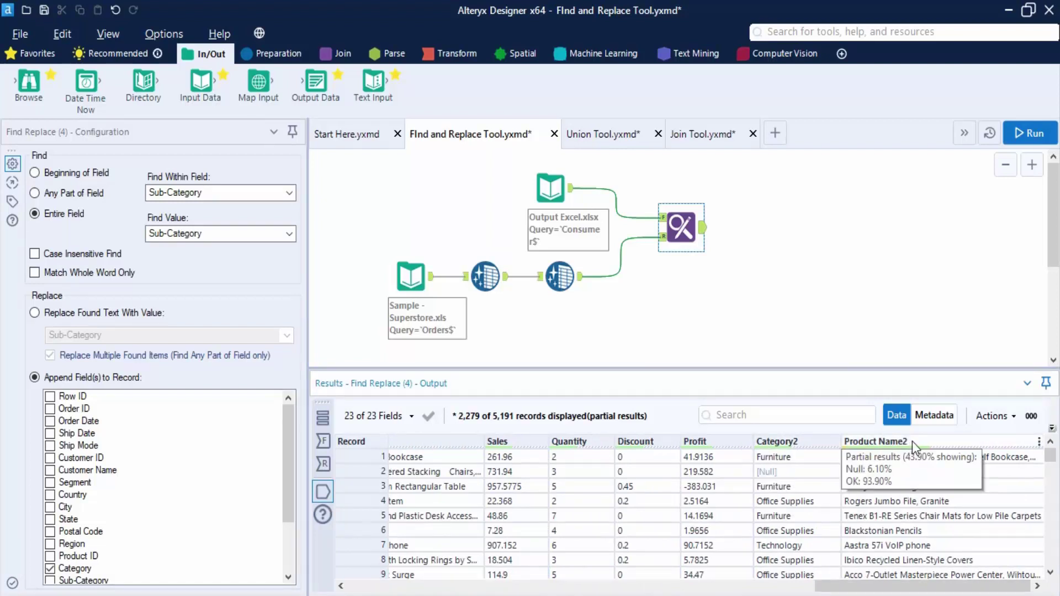
drag(905, 587, 925, 570)
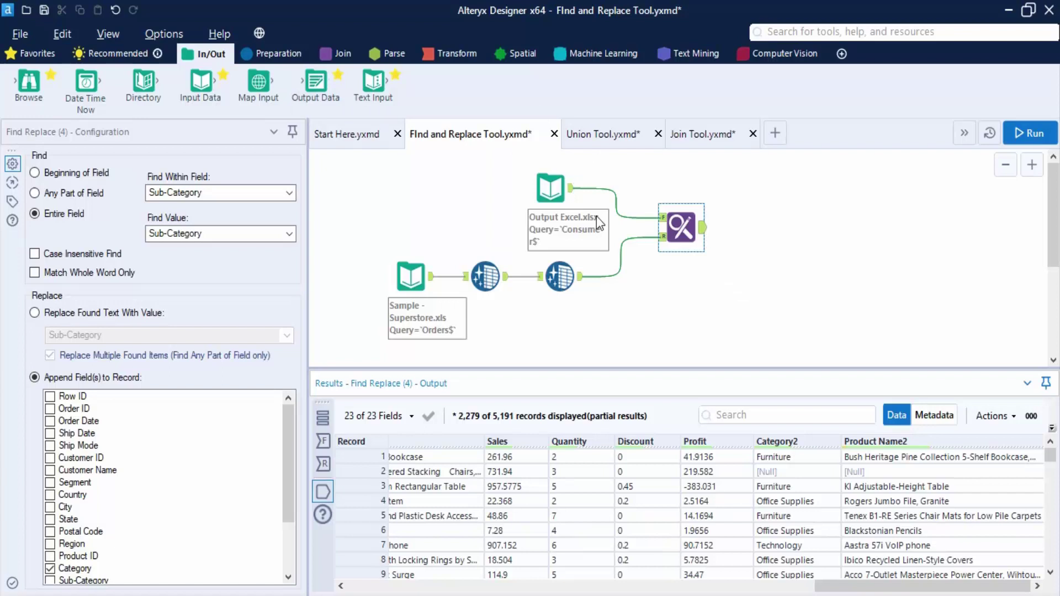
click(617, 140)
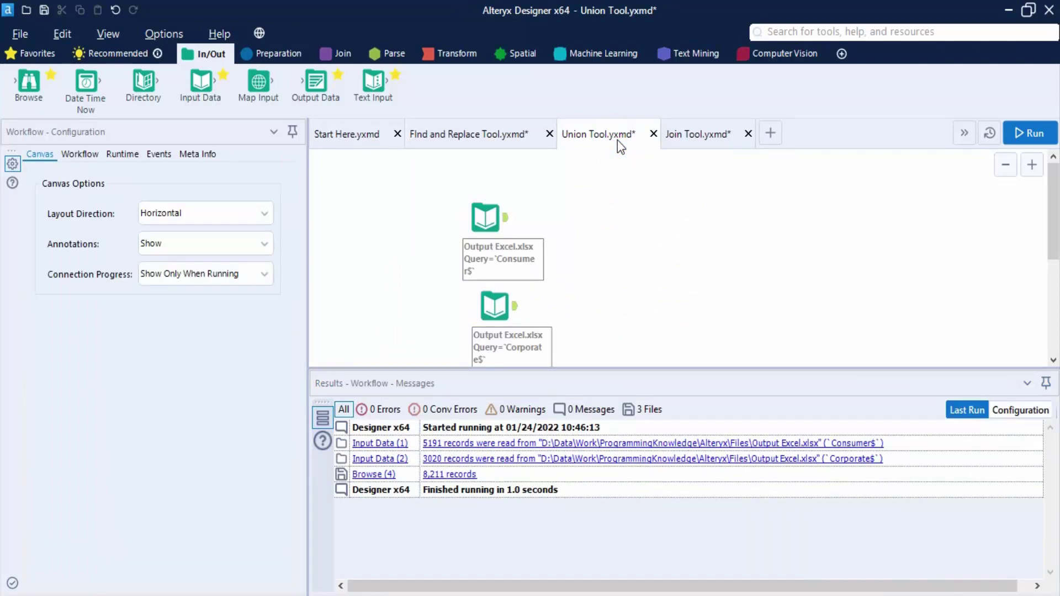
Show the Join tool group and select both Excel Input Data tools.
click(333, 53)
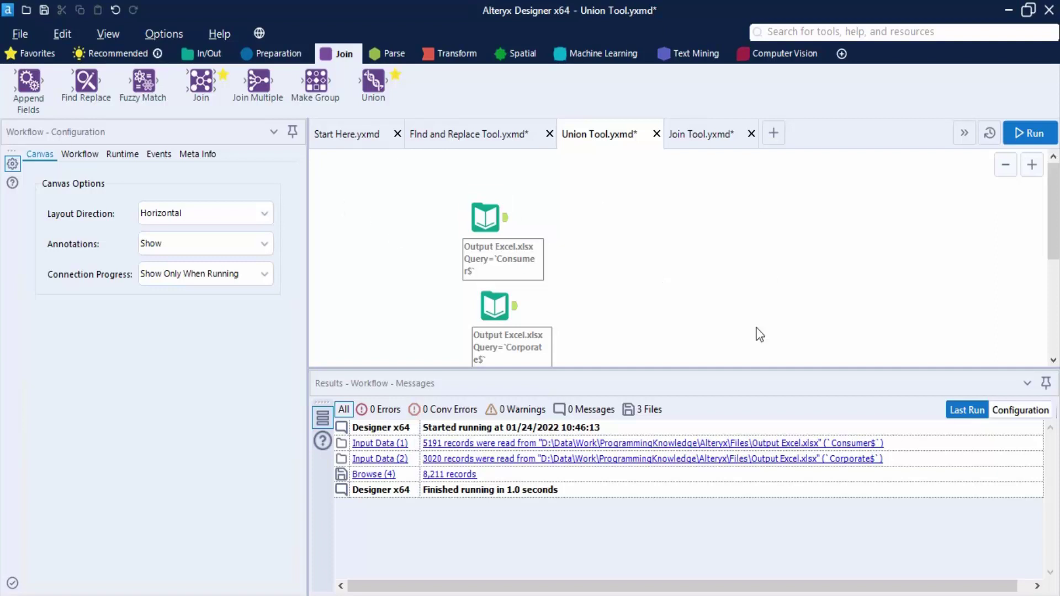
drag(437, 192, 577, 351)
Inspect the records of the Consumer and Corporate sheet inputs.
click(623, 267)
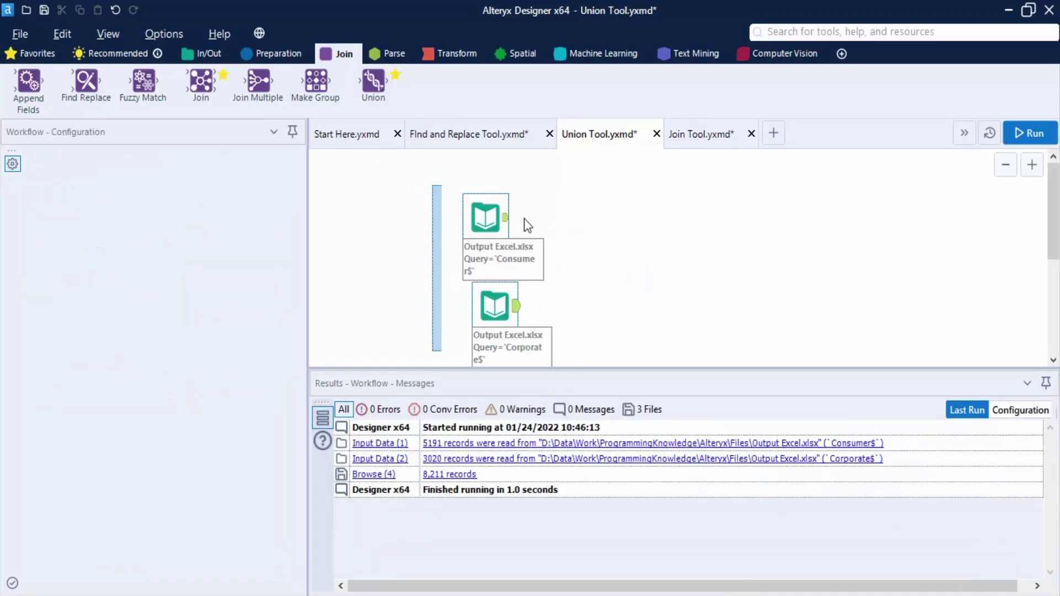
click(481, 220)
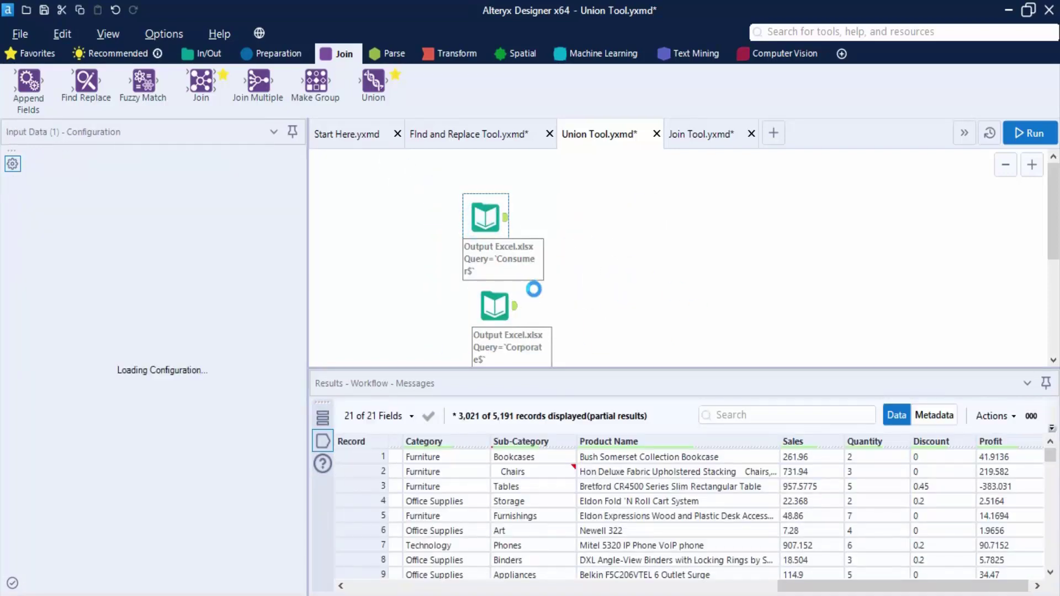
click(507, 320)
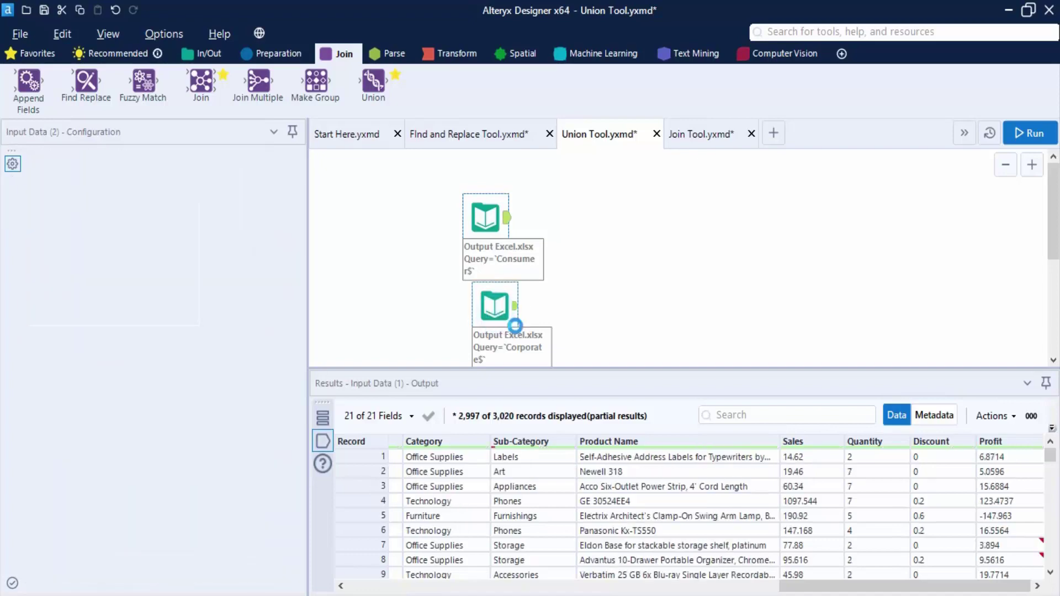
mouse_move(800, 586)
mouse_down()
mouse_move(456, 585)
mouse_move(820, 585)
mouse_up()
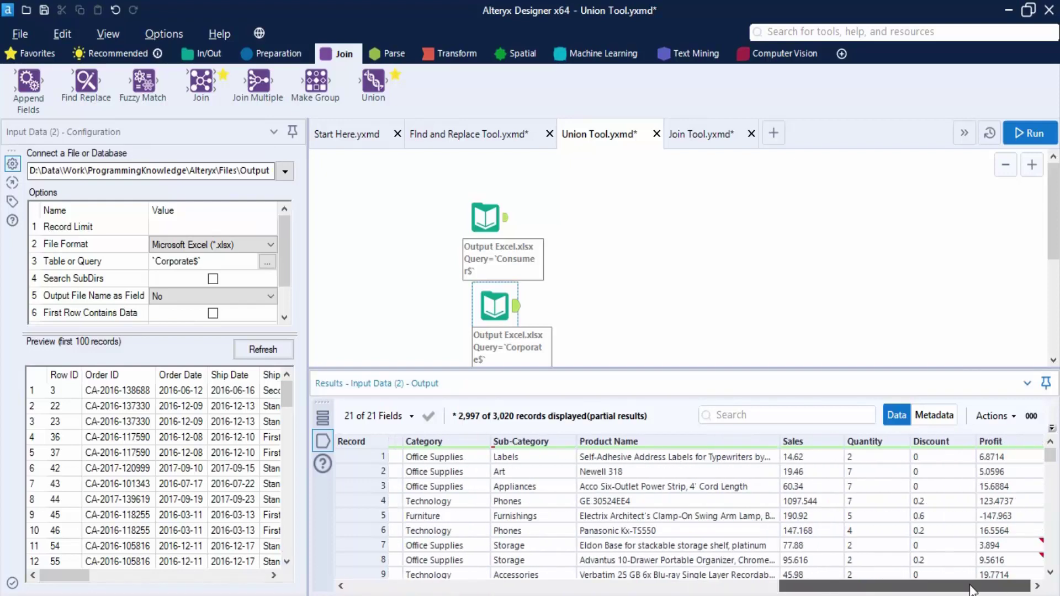
drag(998, 590, 592, 586)
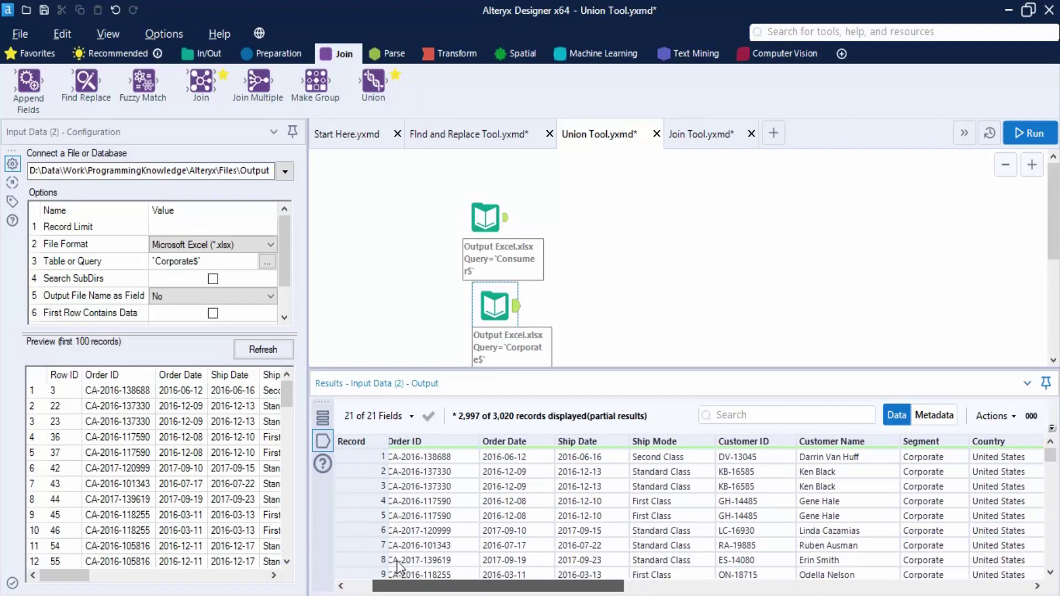
drag(397, 566, 369, 555)
Align the Corporate input under the Consumer input and place a Union tool beside them.
click(495, 211)
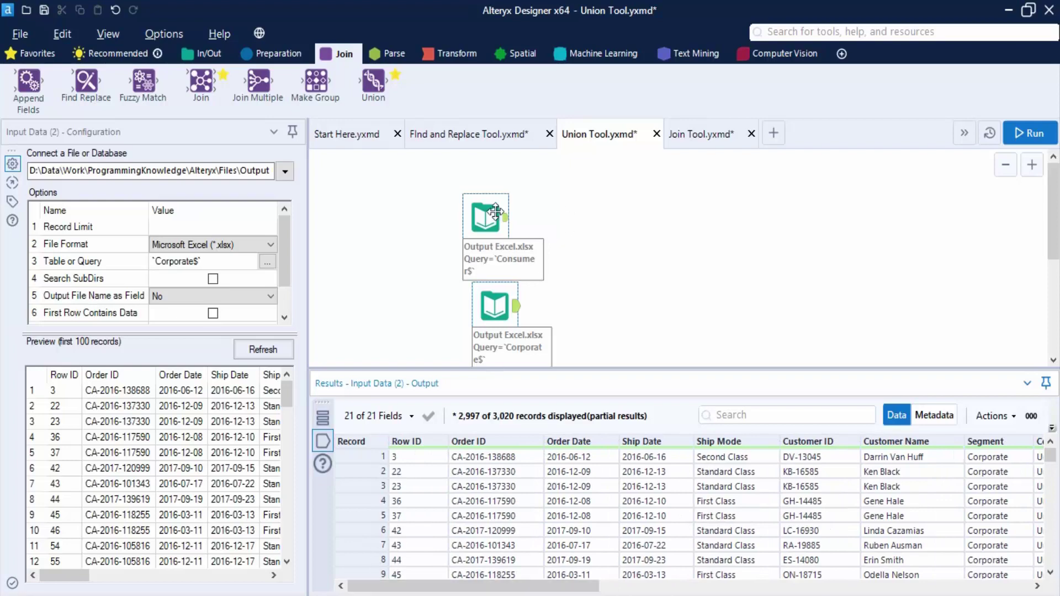
drag(475, 584, 908, 584)
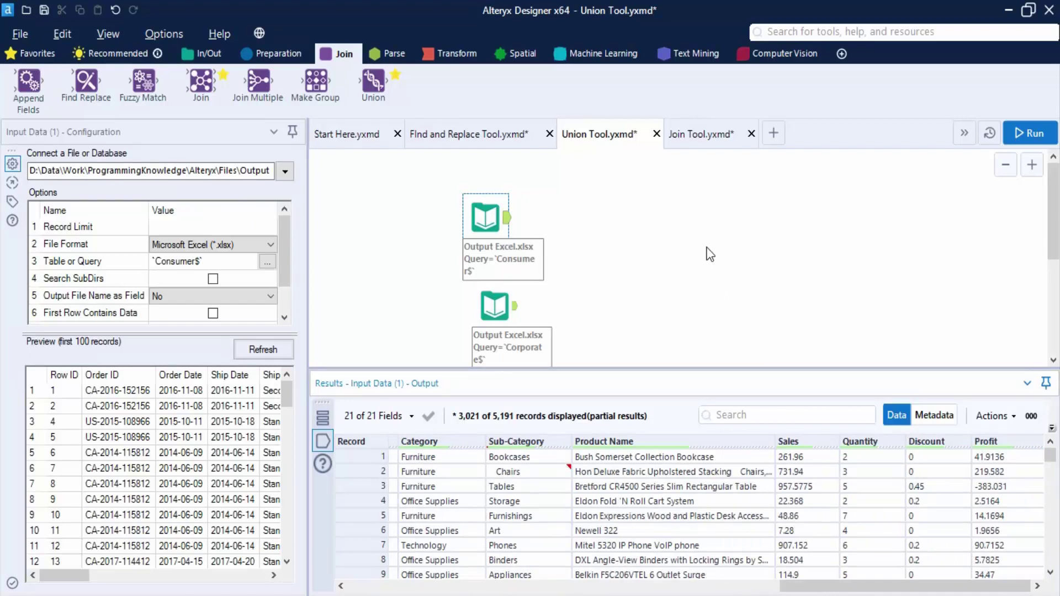
drag(525, 319, 475, 291)
key(ctrl+r)
drag(364, 72, 623, 255)
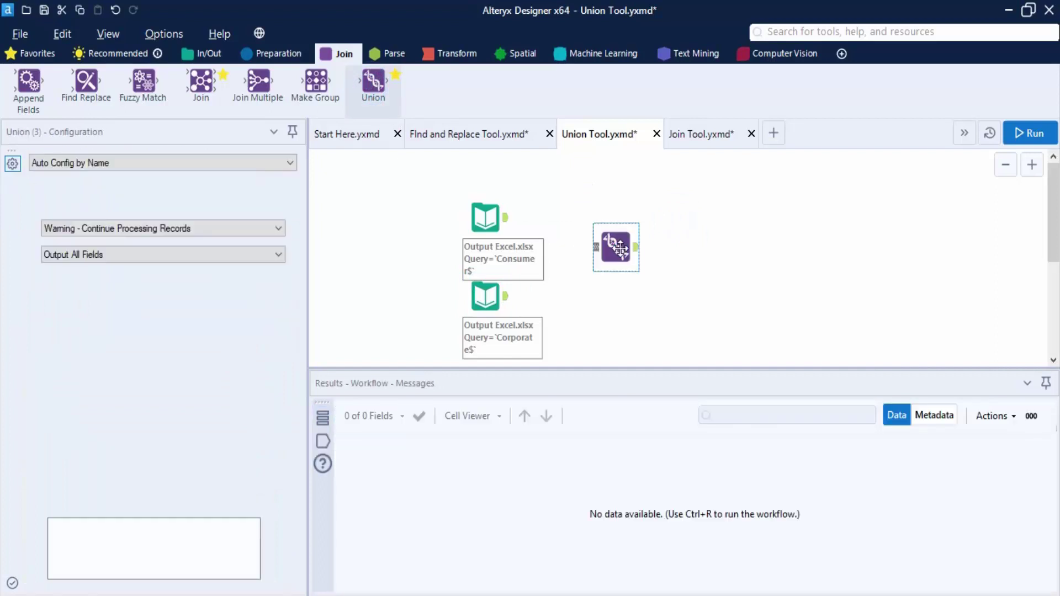
Connect the Consumer and Corporate inputs to Union and view its 8,211 combined records.
drag(506, 217, 594, 247)
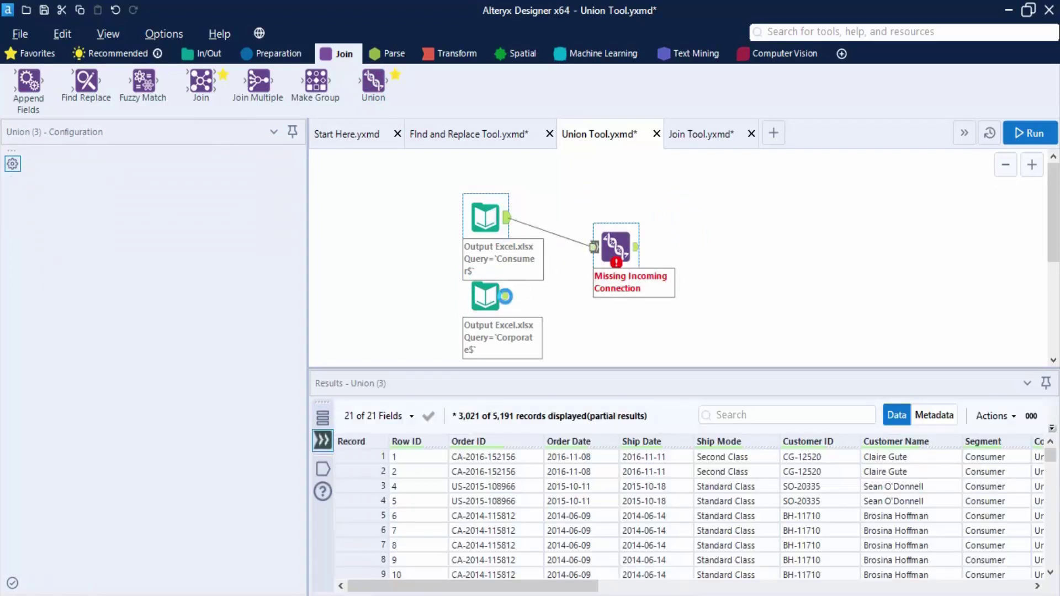
drag(506, 296, 611, 257)
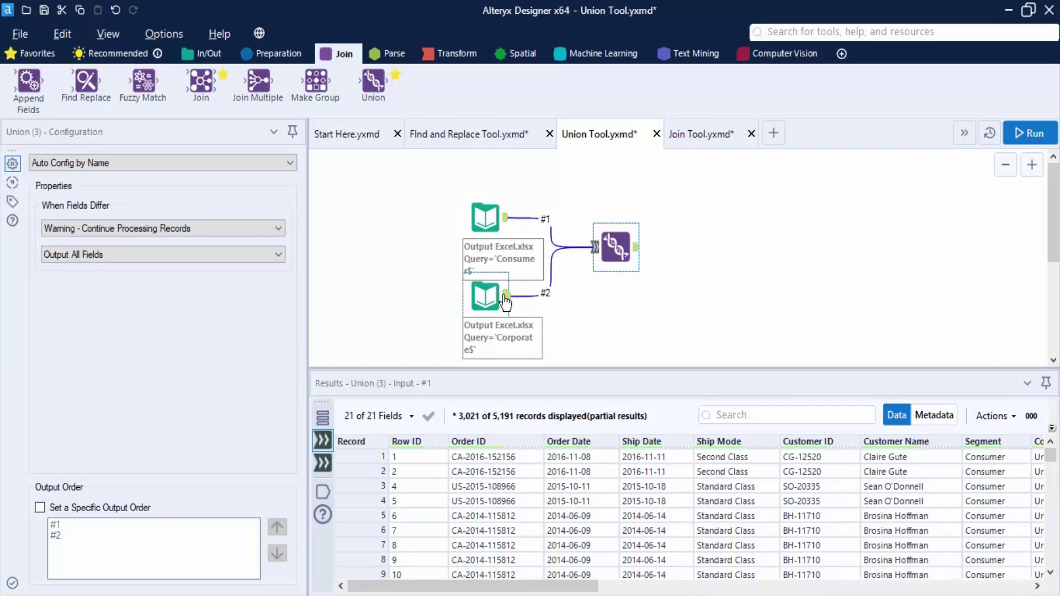
click(637, 250)
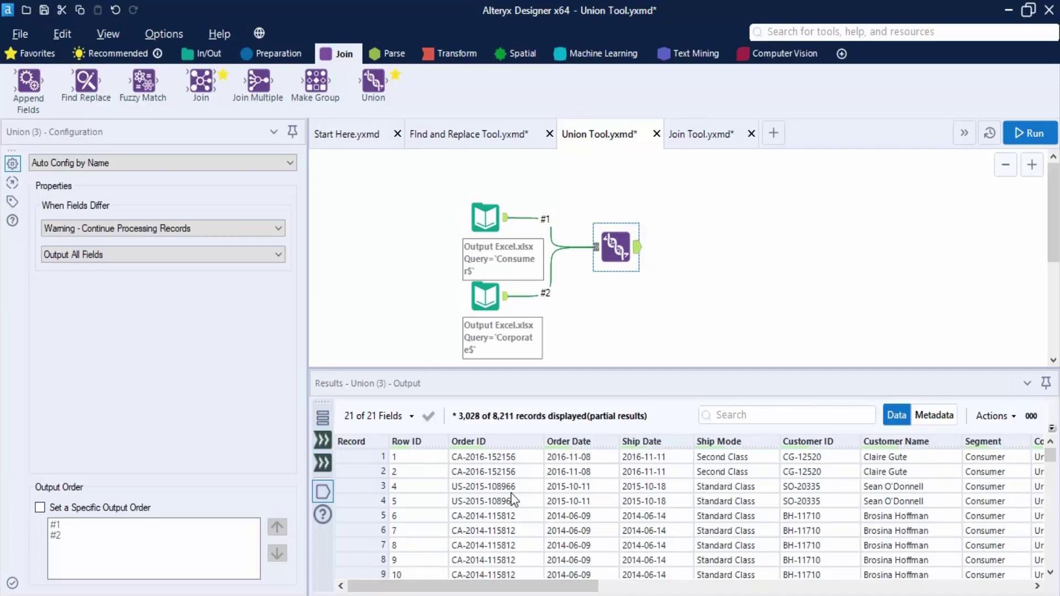
mouse_move(489, 419)
scroll(576, 582, right, 3)
drag(576, 582, 606, 584)
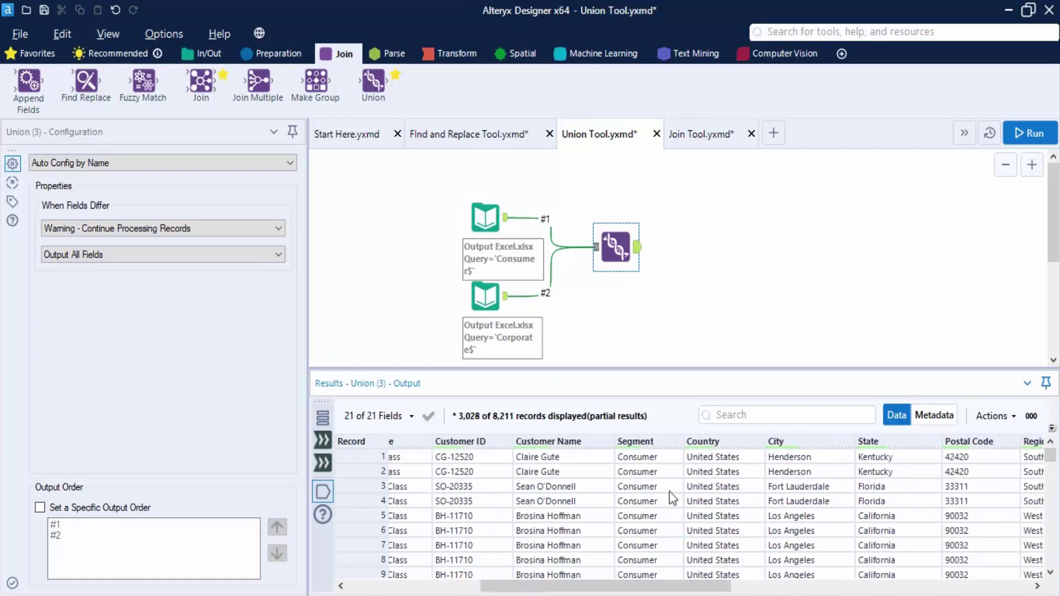
scroll(660, 492, down, 20)
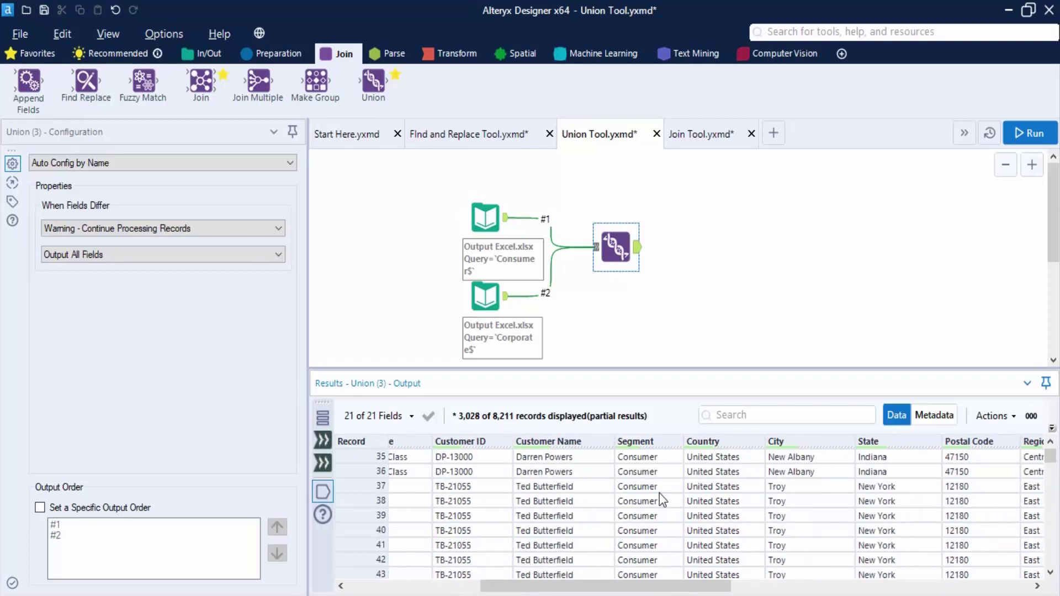
scroll(664, 502, down, 20)
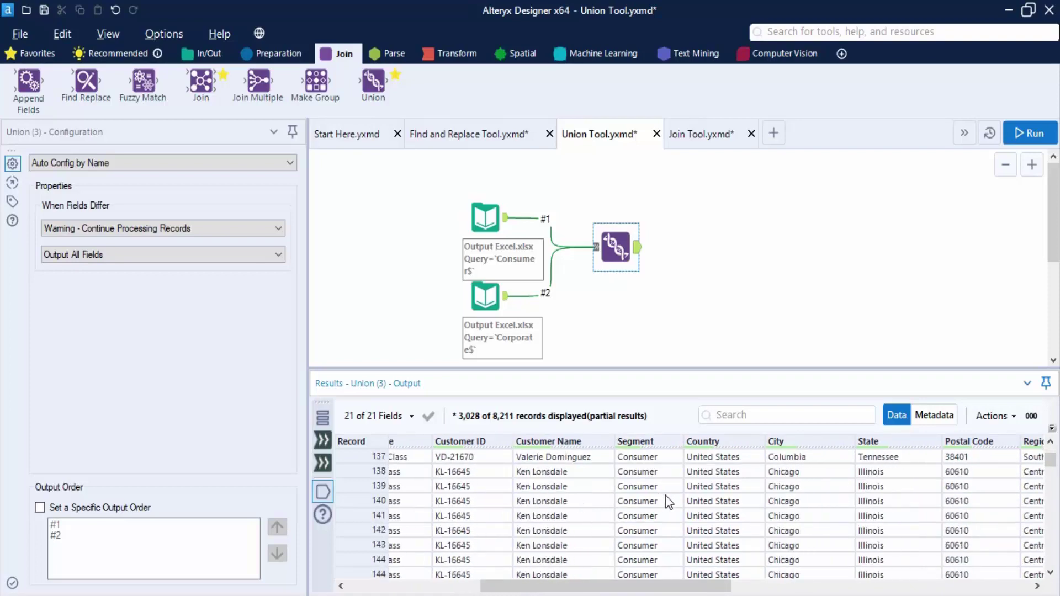
scroll(665, 496, down, 20)
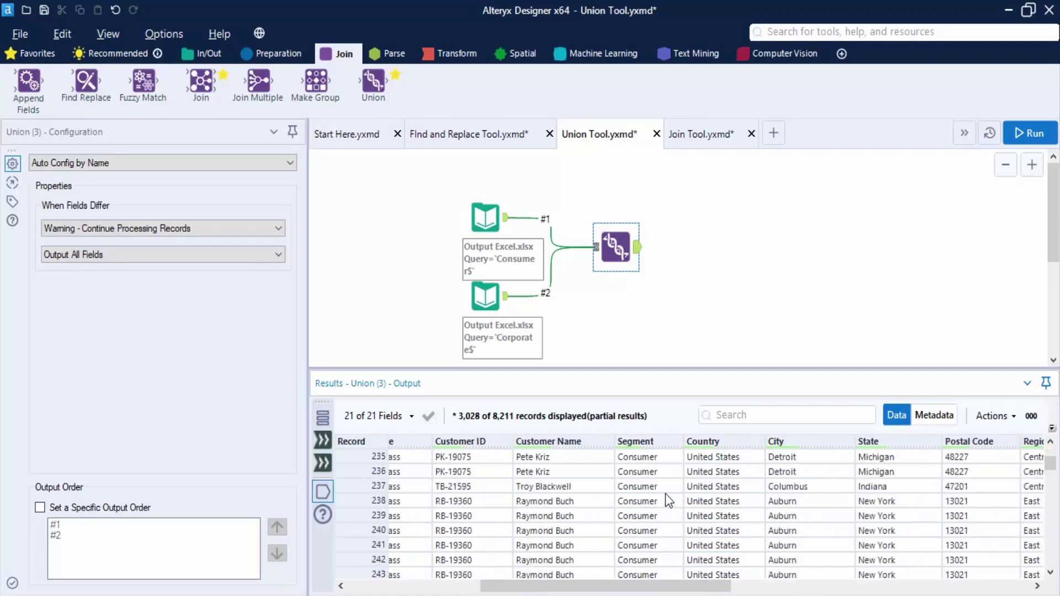
scroll(668, 506, down, 3)
drag(1049, 462, 1051, 558)
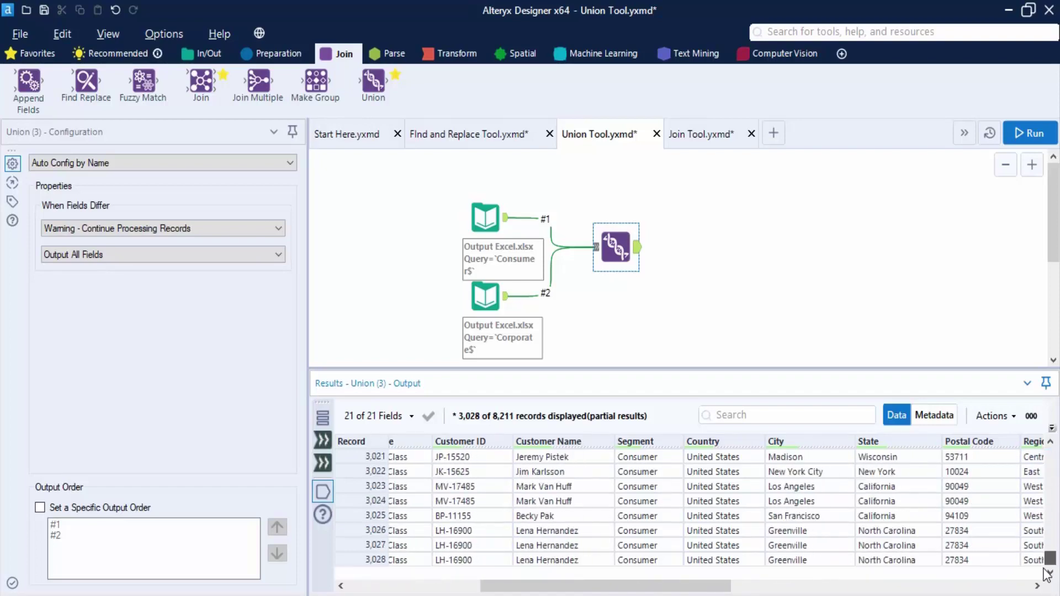
scroll(631, 487, up, 20)
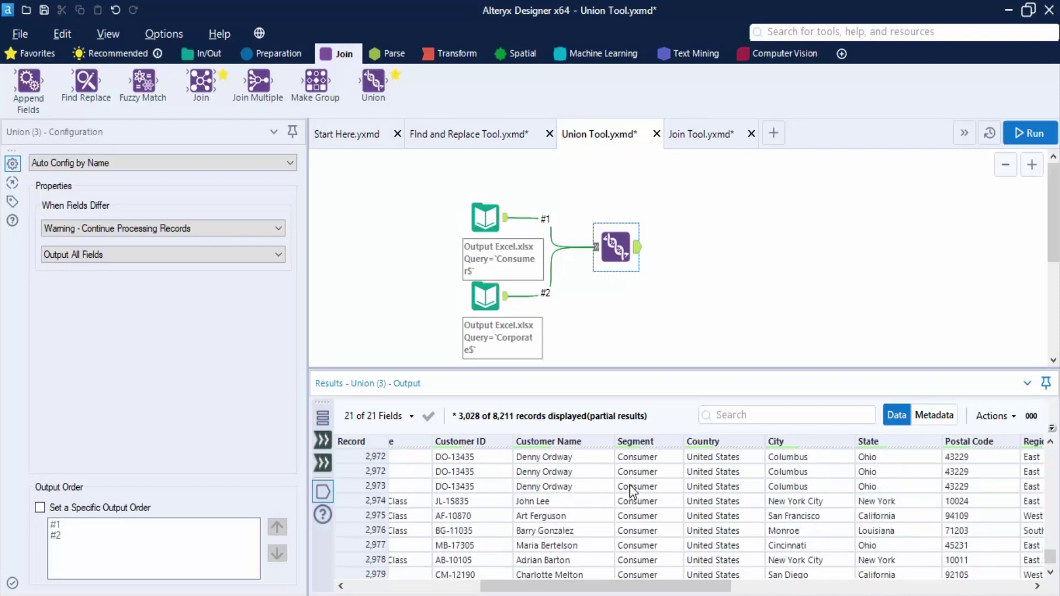
scroll(635, 490, up, 12)
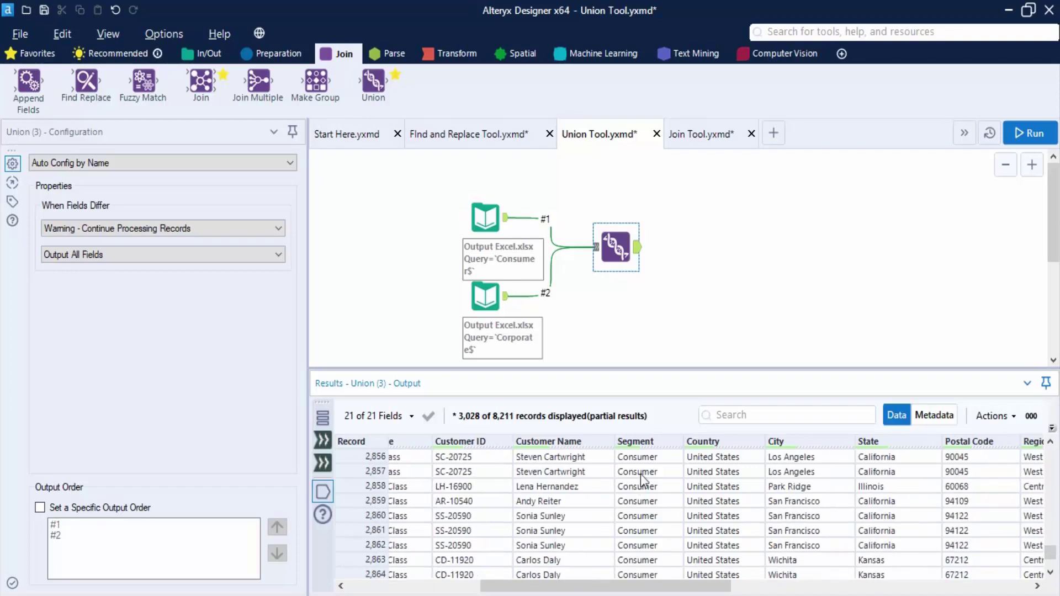
click(757, 257)
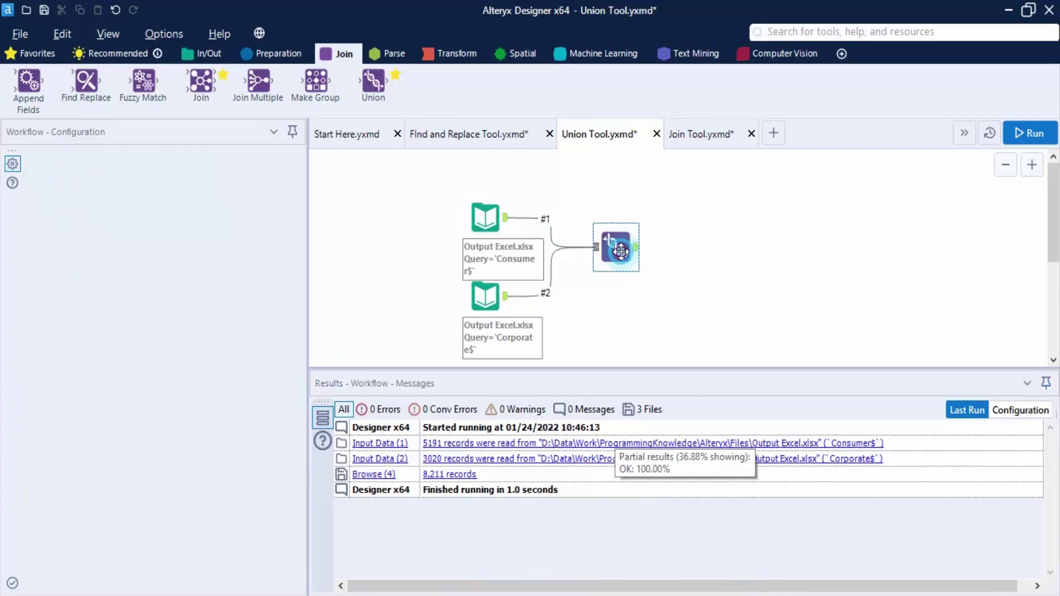
click(612, 243)
click(132, 163)
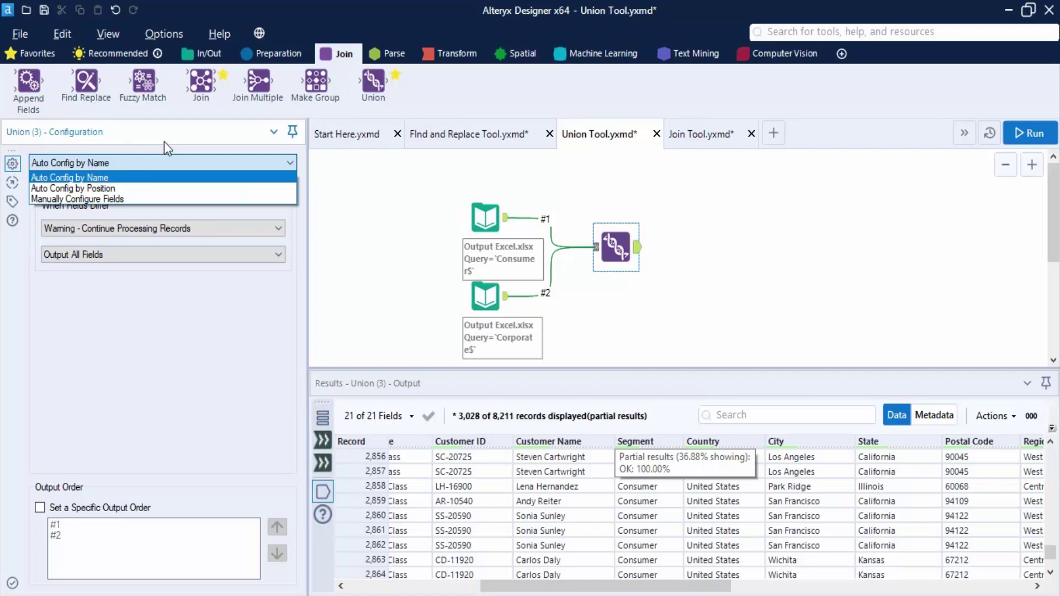
Run the Union with Auto Config by Position, then switch it to Manually Configure Fields.
click(150, 189)
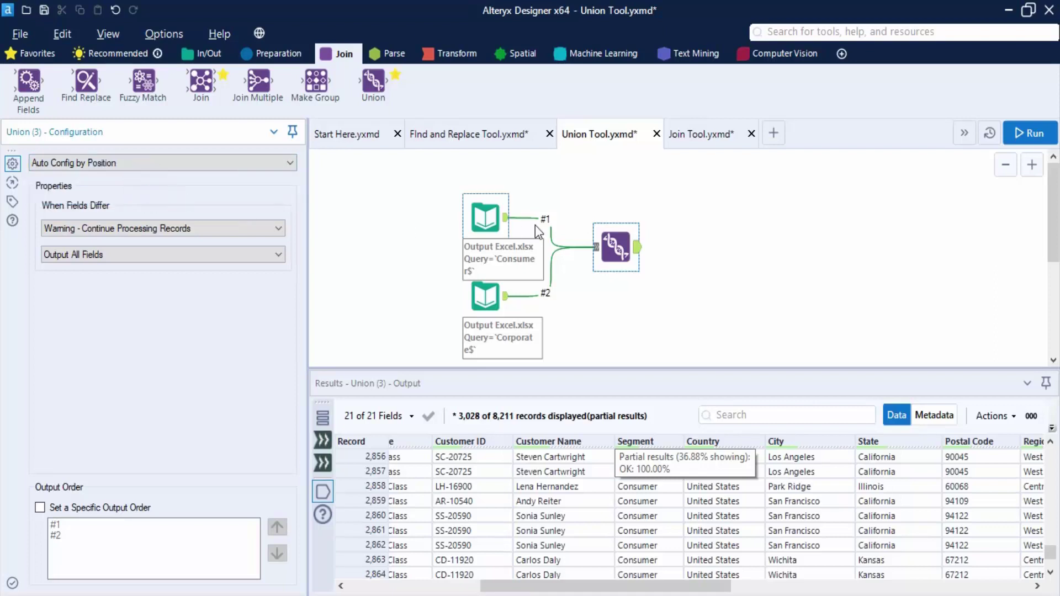
click(1030, 133)
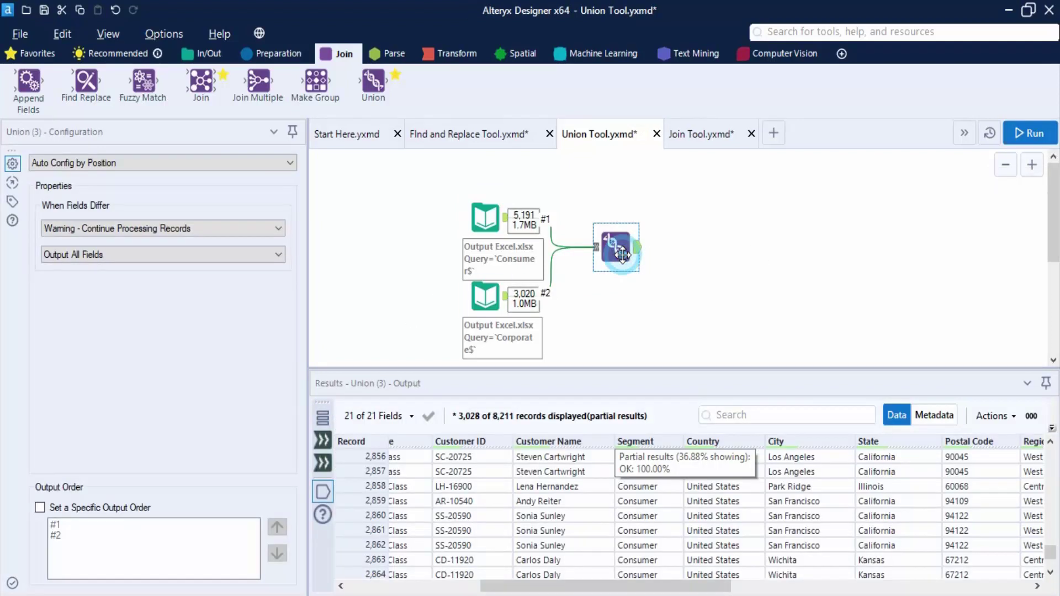
click(155, 164)
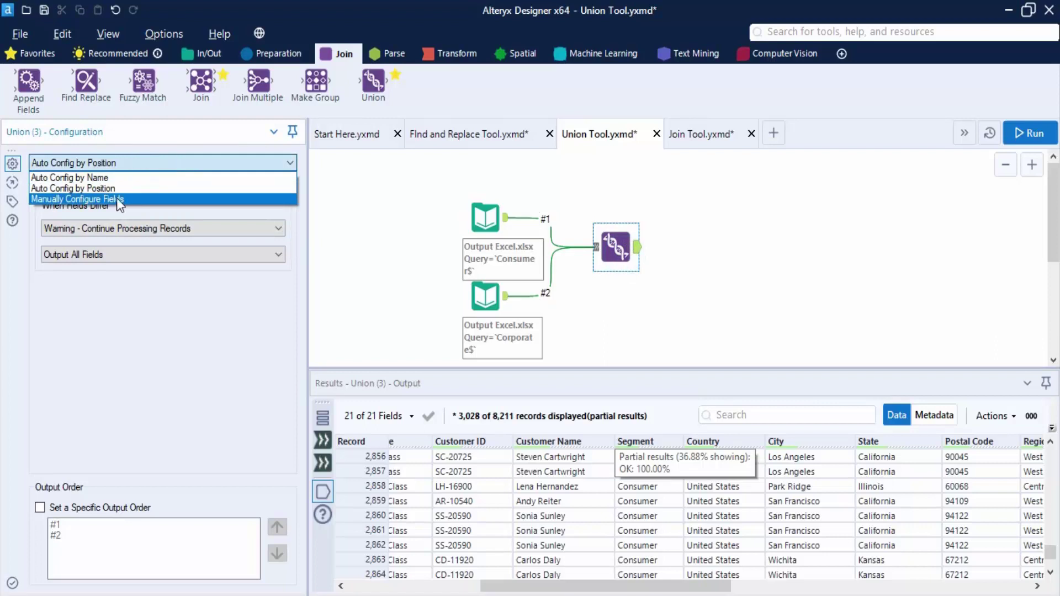
click(117, 200)
drag(79, 415, 148, 437)
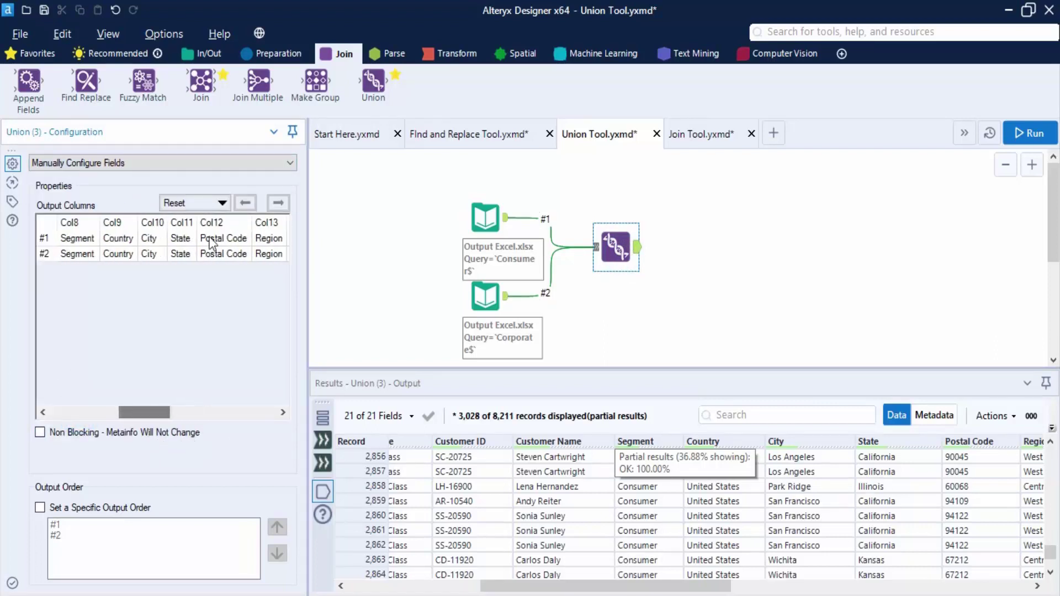
Move input #2's Postal Code ahead of State and rerun, checking the 21-field output.
click(188, 255)
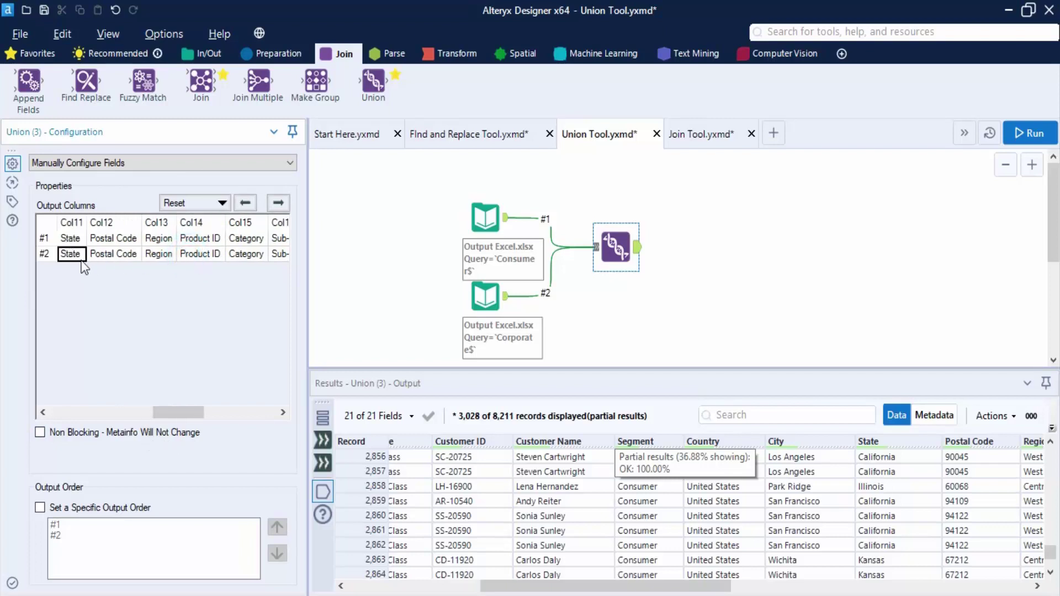
click(107, 258)
click(246, 206)
click(1030, 133)
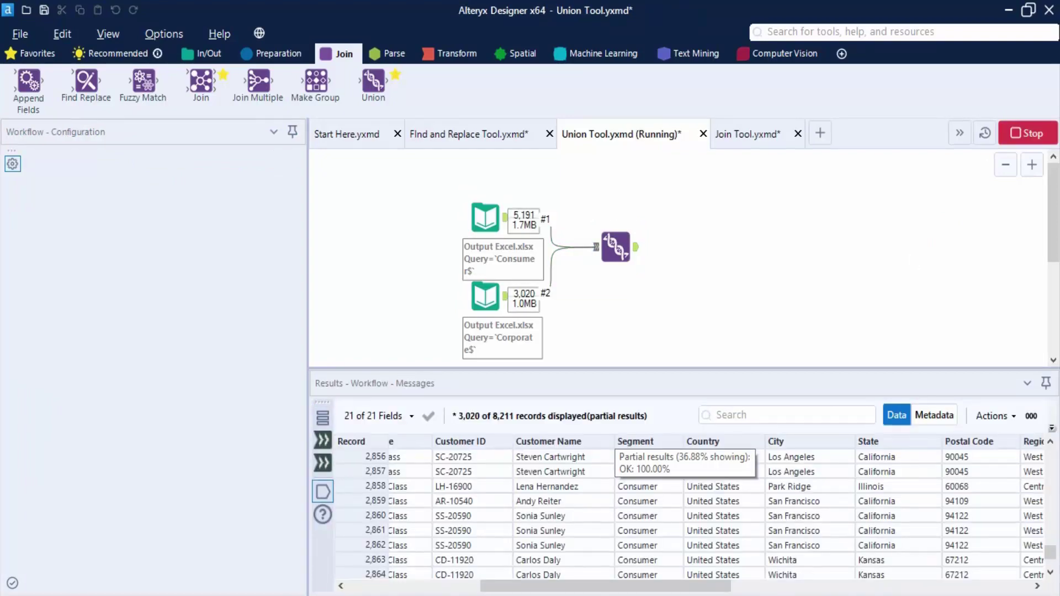
drag(654, 588, 826, 589)
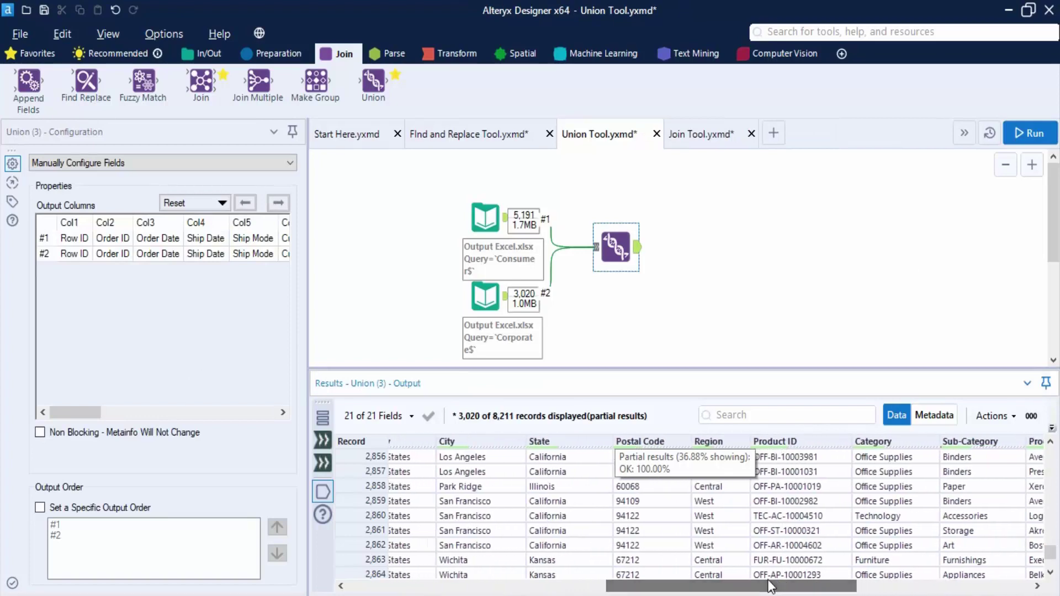
scroll(572, 503, down, 20)
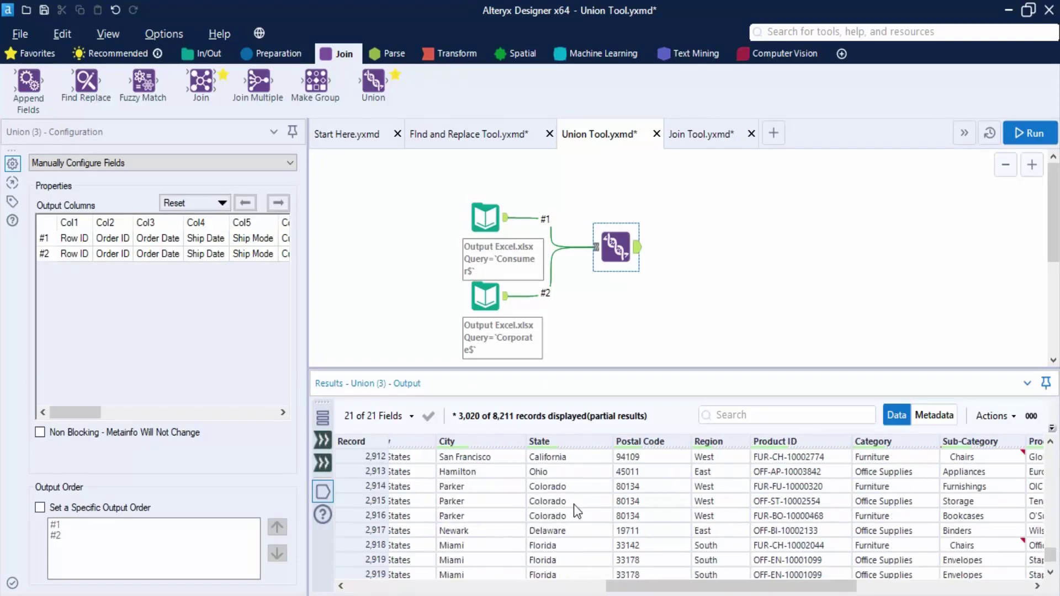
scroll(566, 558, down, 20)
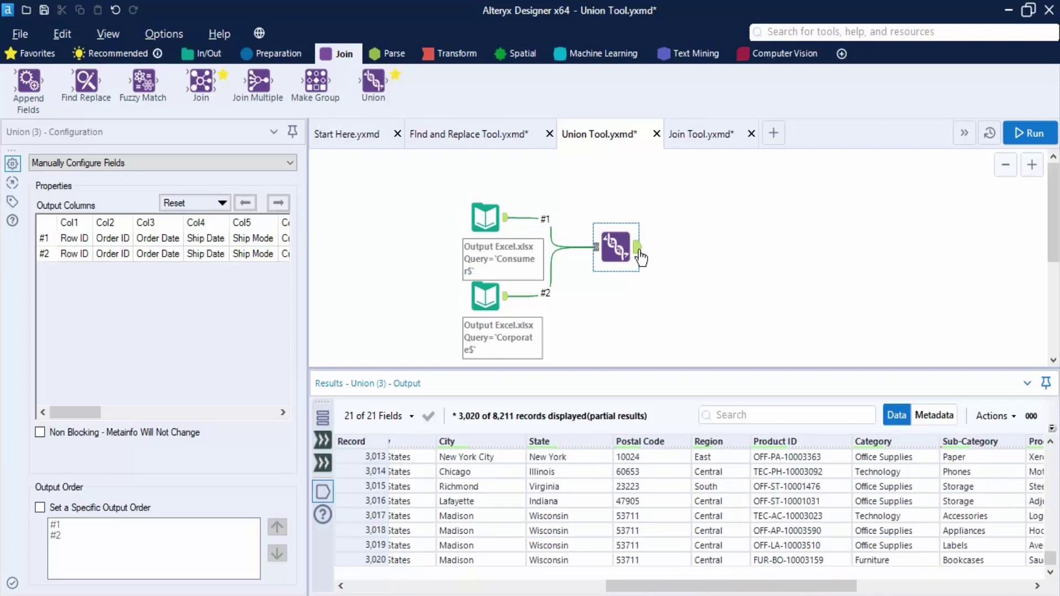
Add a Browse tool from In/Out after the Union and run to show 8,211 records.
click(203, 53)
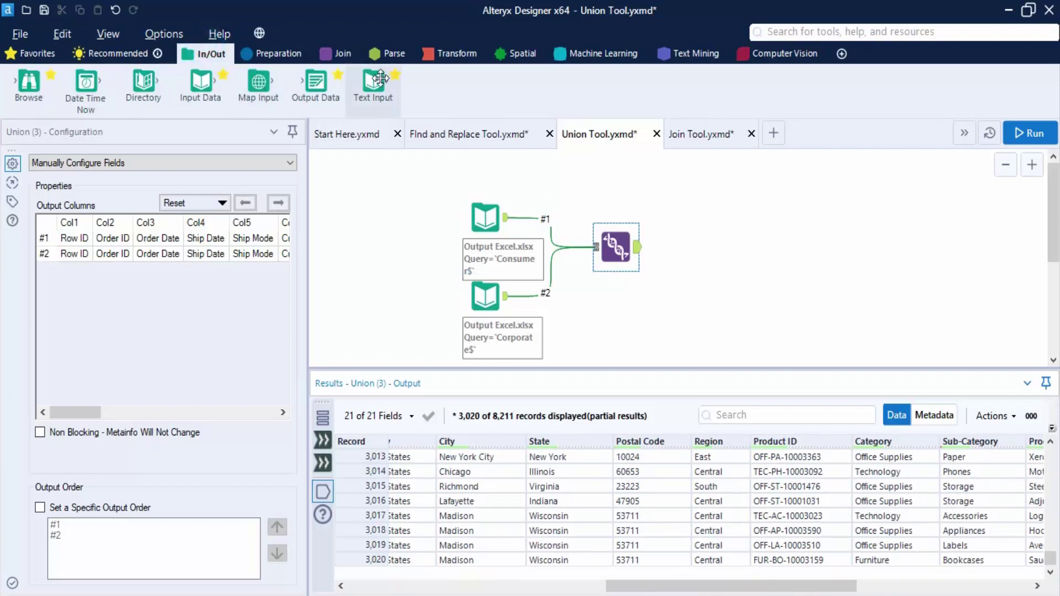
drag(28, 83, 729, 248)
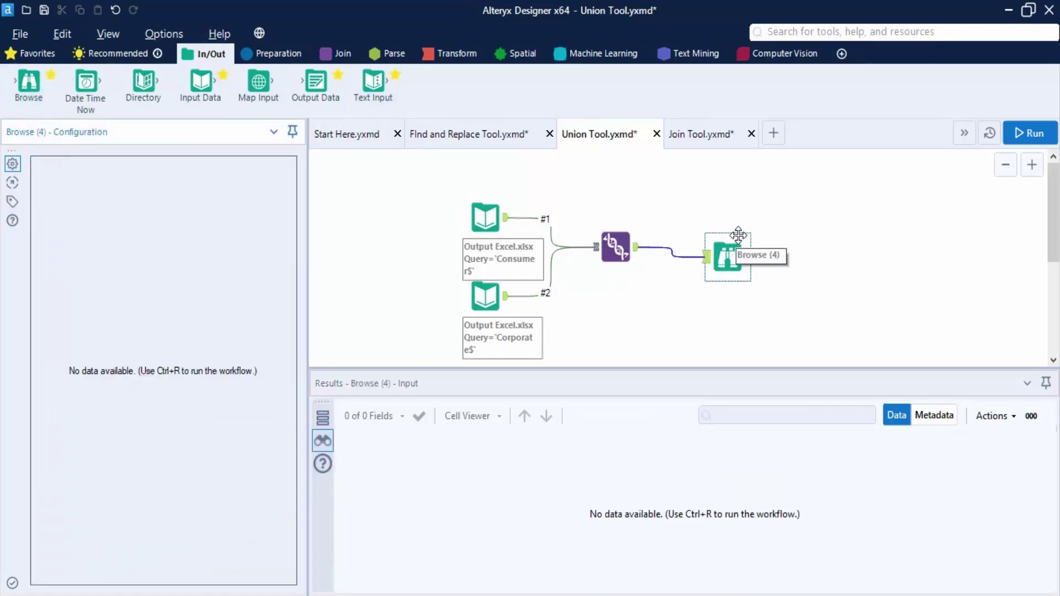
click(1046, 132)
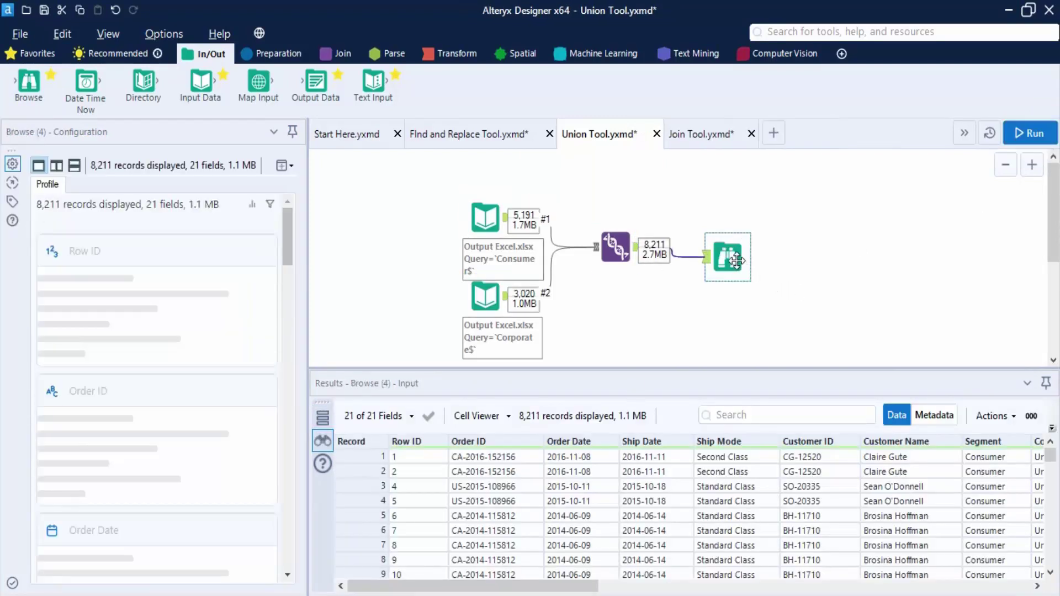
Inspect the detailed Postal Code profile in the Browse results.
scroll(183, 337, down, 15)
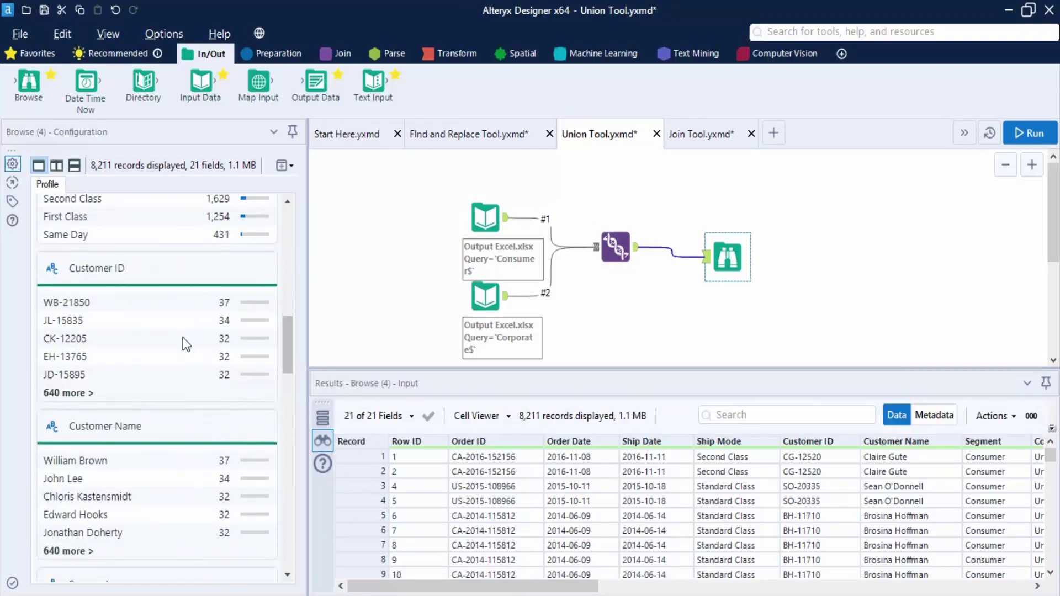
scroll(183, 339, down, 10)
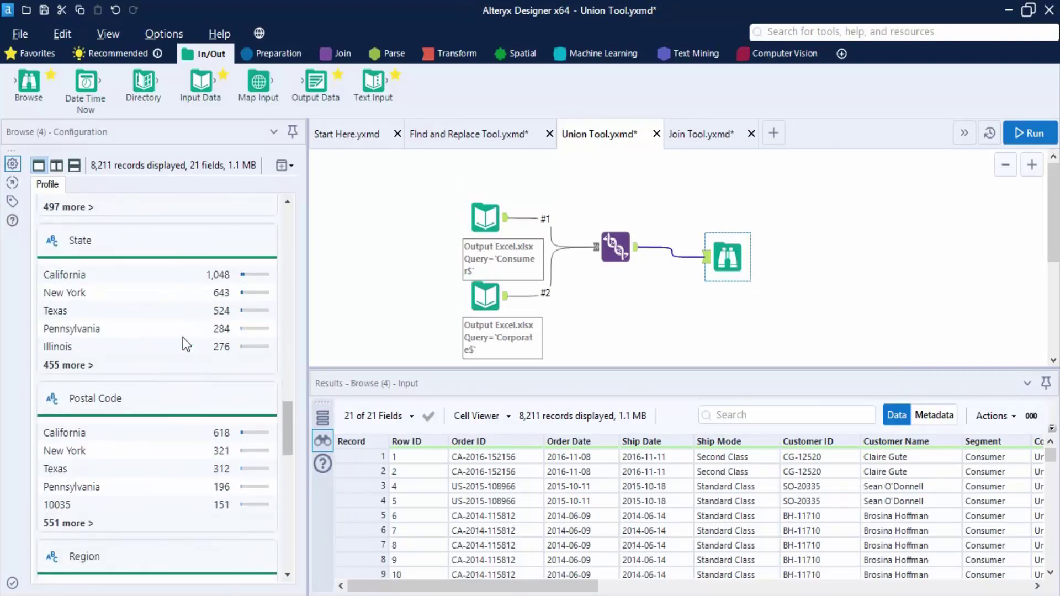
scroll(187, 344, up, 3)
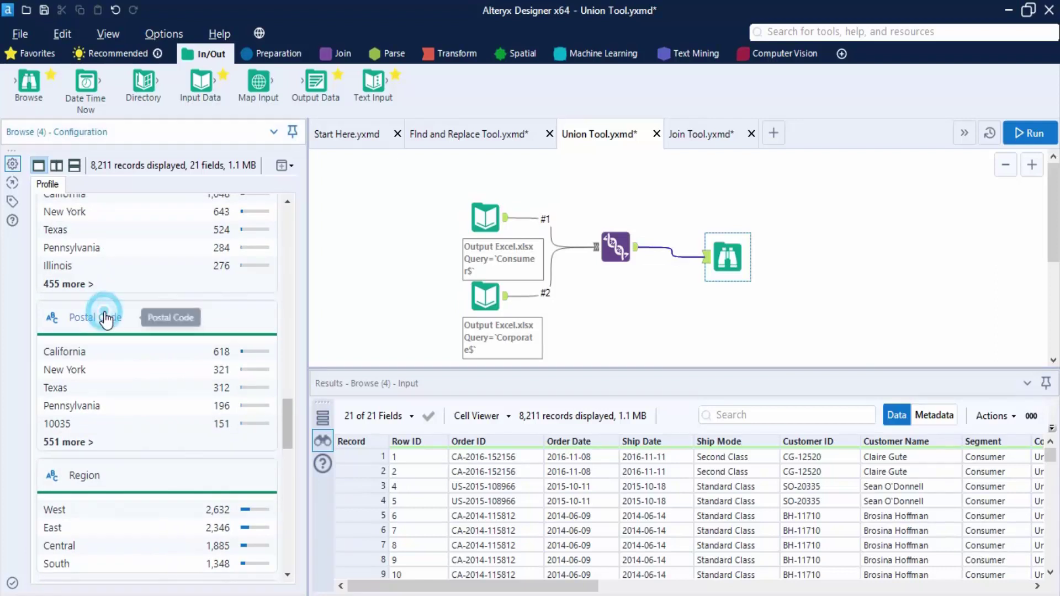
click(107, 319)
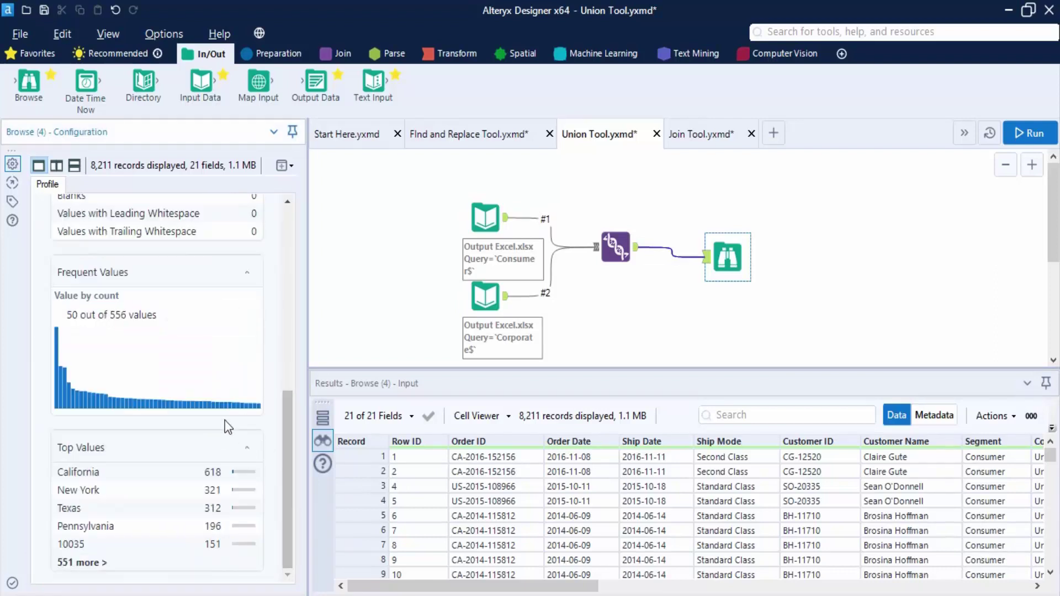
scroll(217, 362, up, 5)
scroll(217, 362, up, 2)
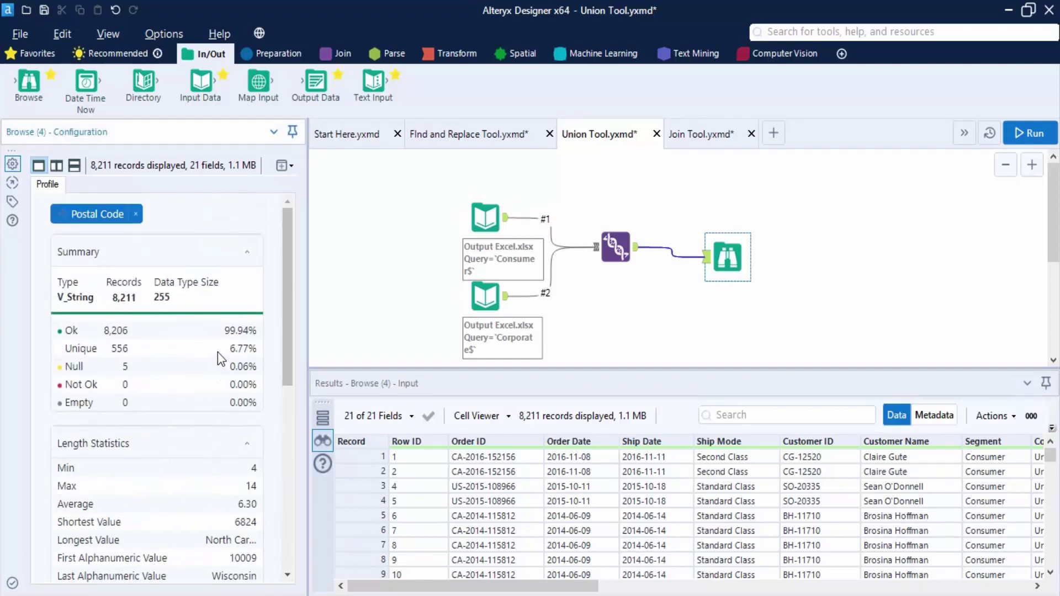
scroll(221, 361, down, 2)
scroll(222, 357, down, 2)
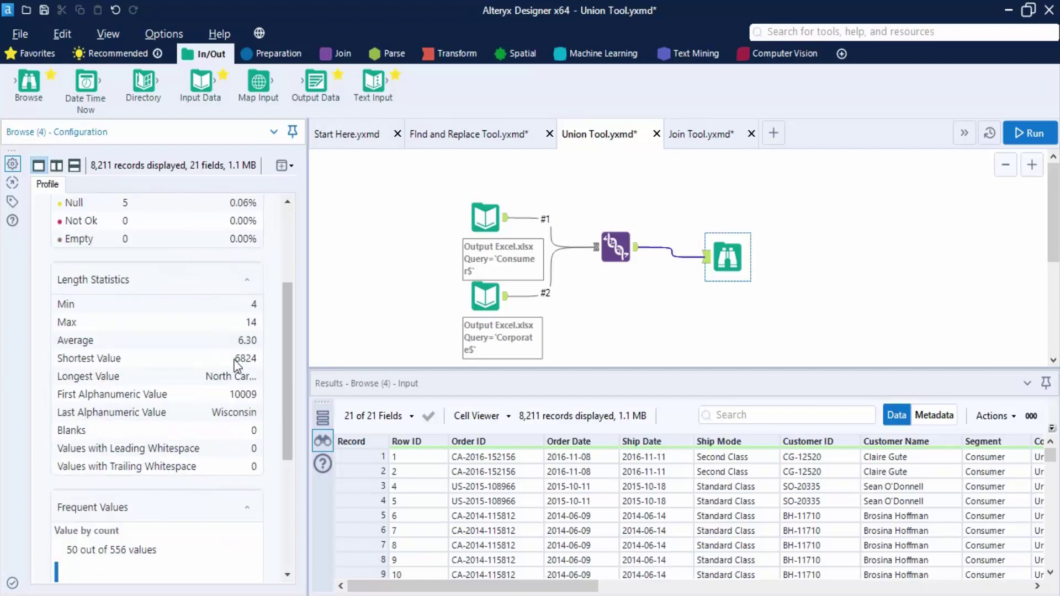
double_click(250, 381)
drag(210, 412, 281, 412)
click(276, 410)
View the Segment profile (5,191 Consumer, 3,020 Corporate) and then the run messages.
scroll(283, 328, up, 5)
click(136, 214)
scroll(161, 386, down, 20)
scroll(161, 392, up, 3)
click(90, 340)
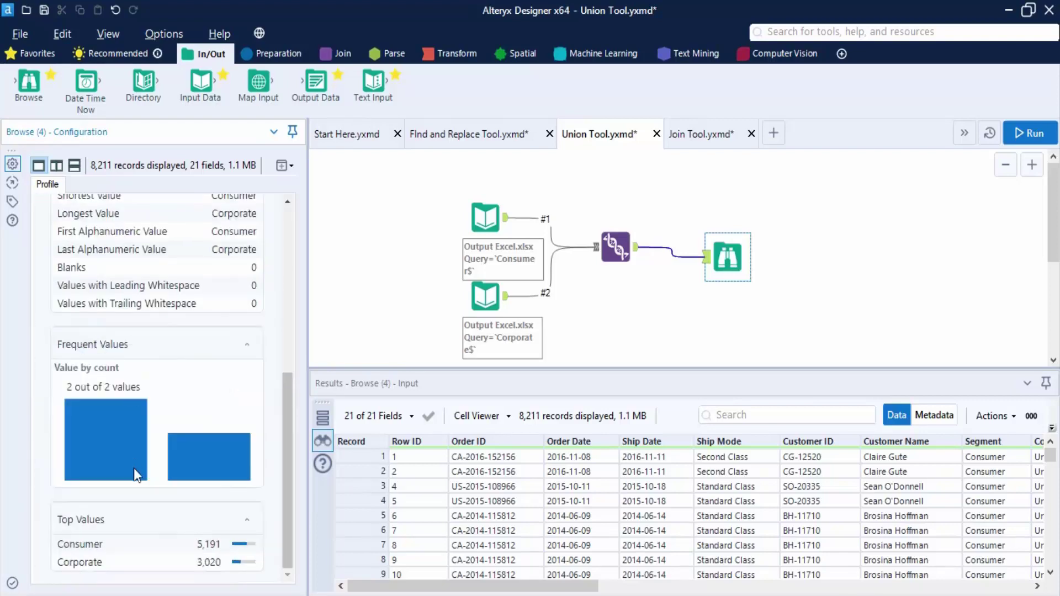
mouse_move(213, 459)
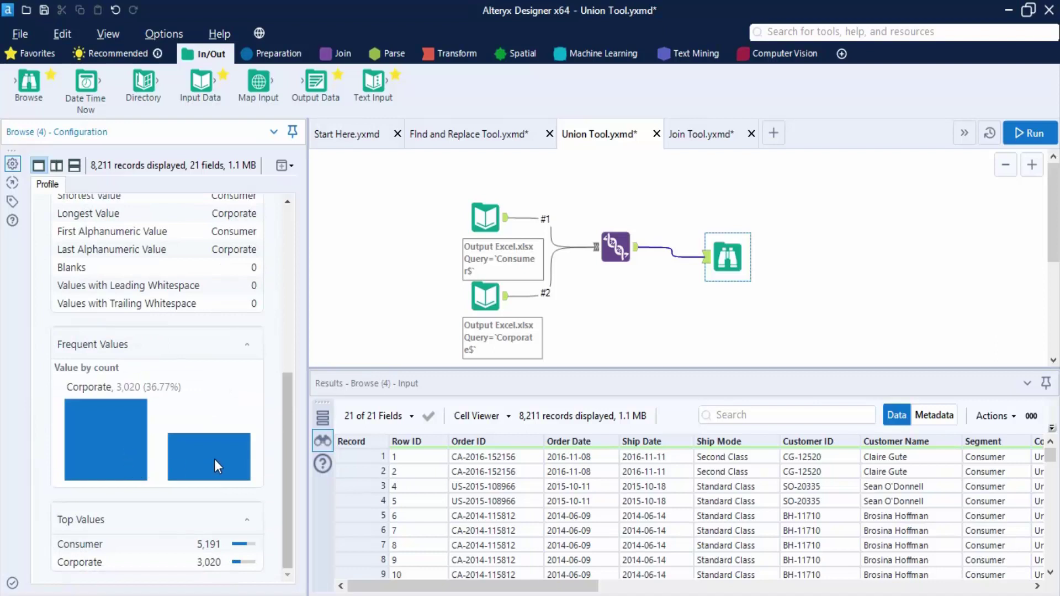
click(849, 225)
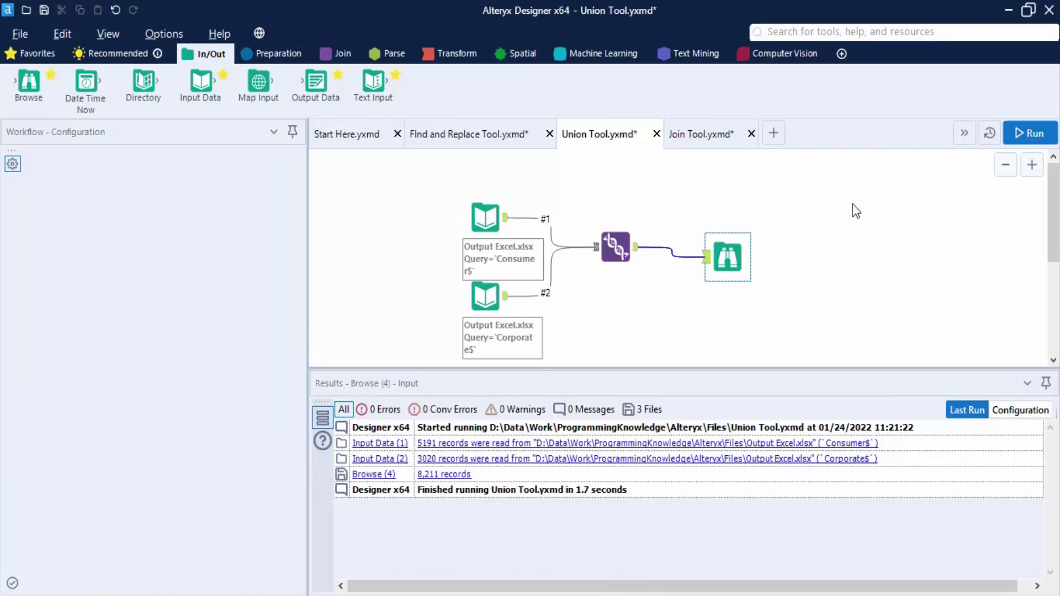